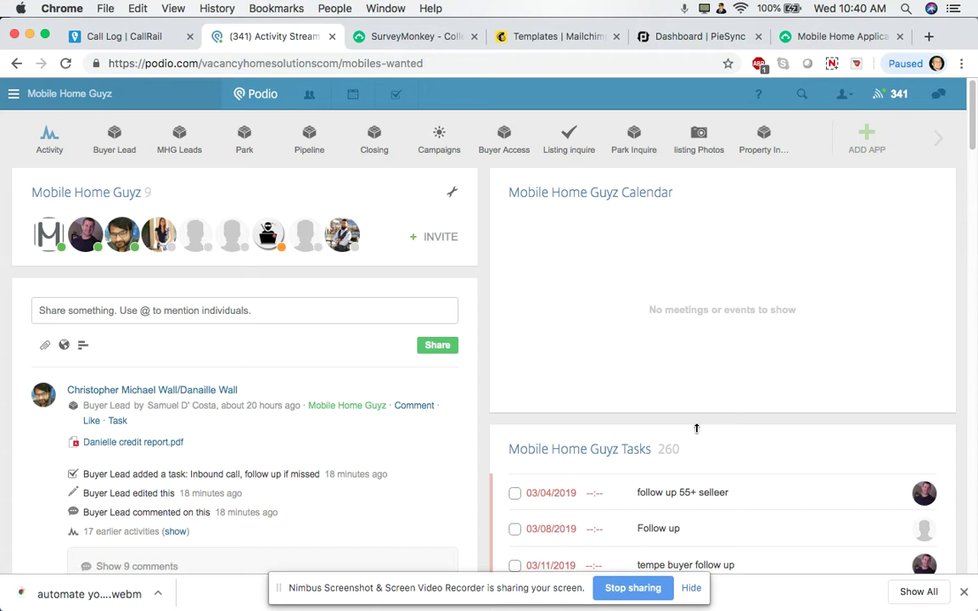
# Check the Mailchimp and CallRail tabs and load facebook.com in a new tab
pyautogui.click(570, 36)
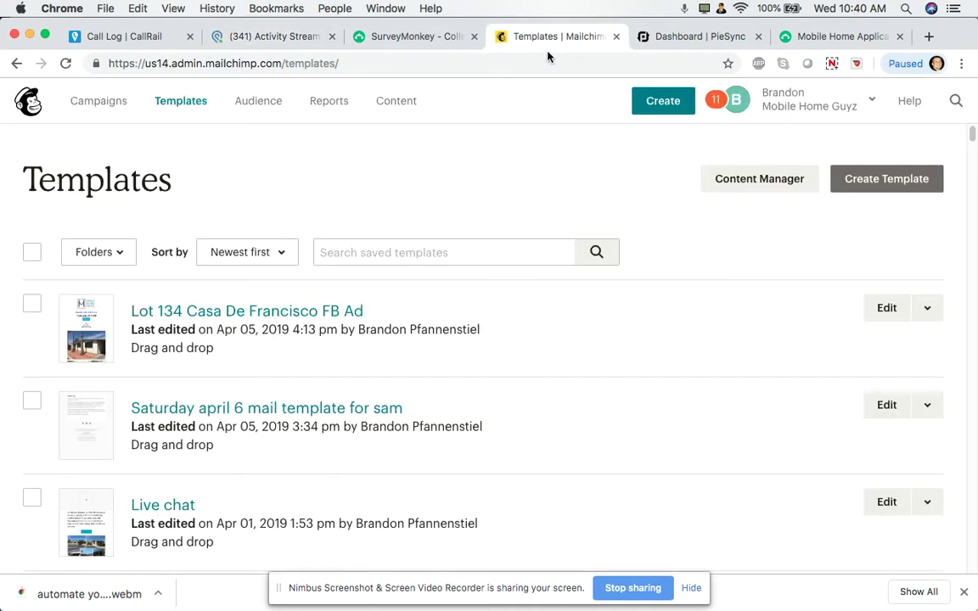
pyautogui.click(124, 38)
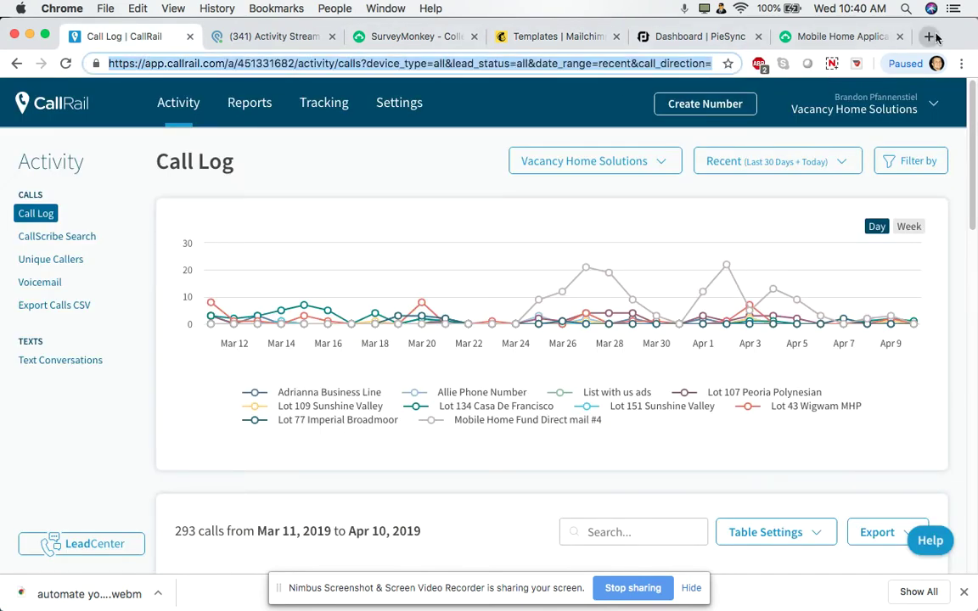
pyautogui.click(928, 36)
pyautogui.write('fa')
pyautogui.press('Return')
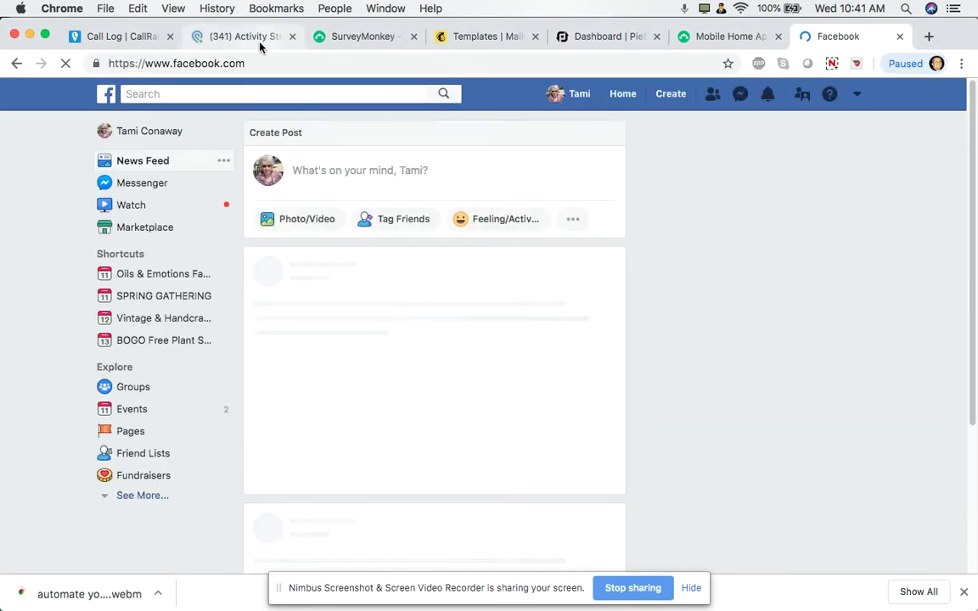
# In Podio, open the Buyer Lead app and show all 4360 leads
pyautogui.click(233, 36)
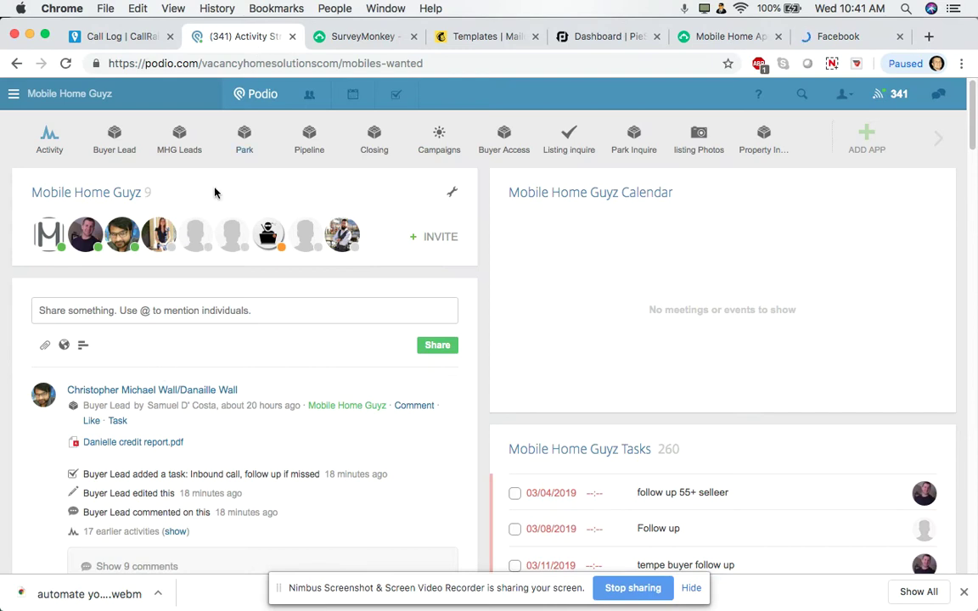
pyautogui.click(110, 146)
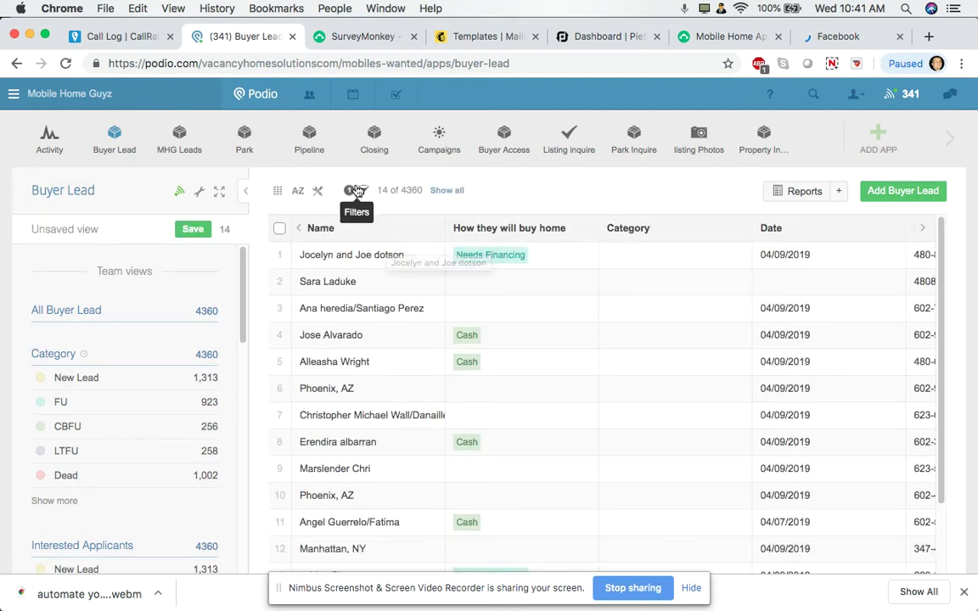
pyautogui.click(443, 190)
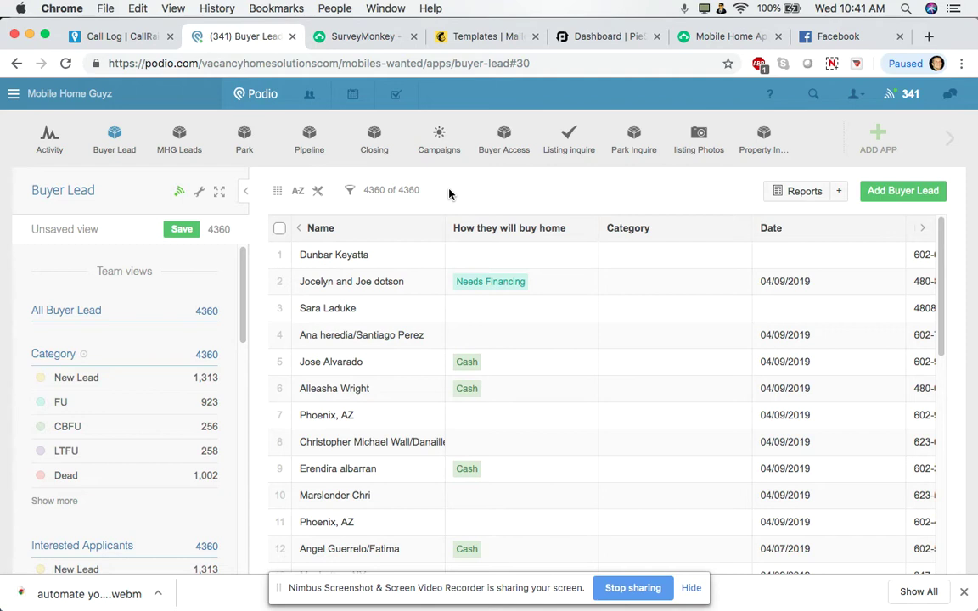
# Search Facebook for 'arizona' and open the Arizona Mobile Homes group
pyautogui.click(847, 37)
pyautogui.click(282, 92)
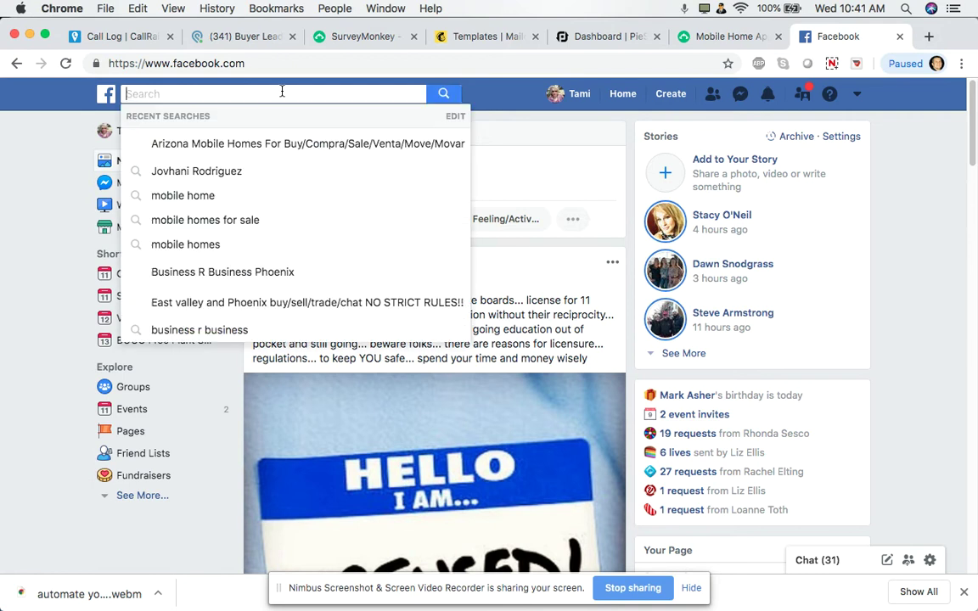
pyautogui.write('arizon')
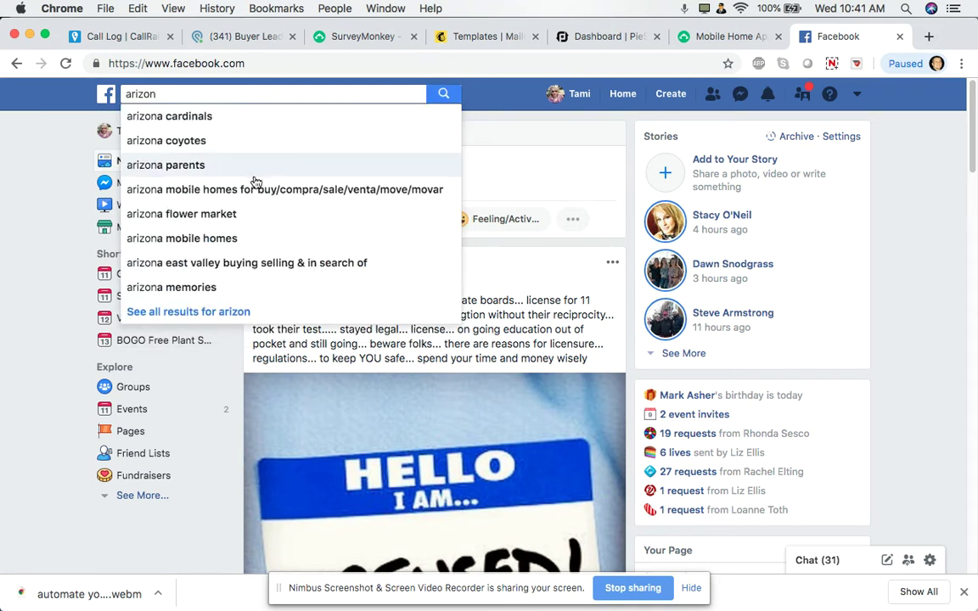
pyautogui.click(260, 190)
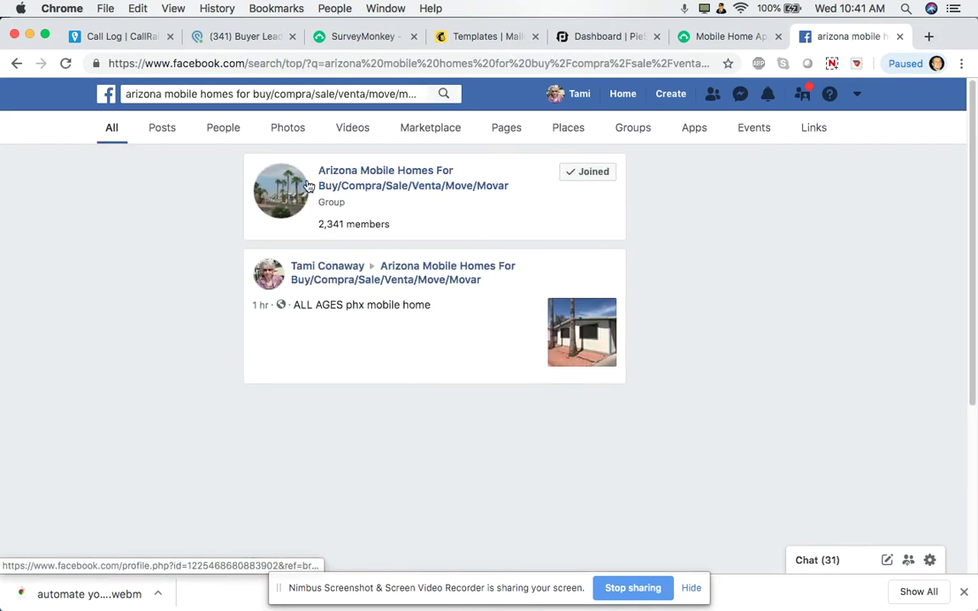
pyautogui.click(417, 169)
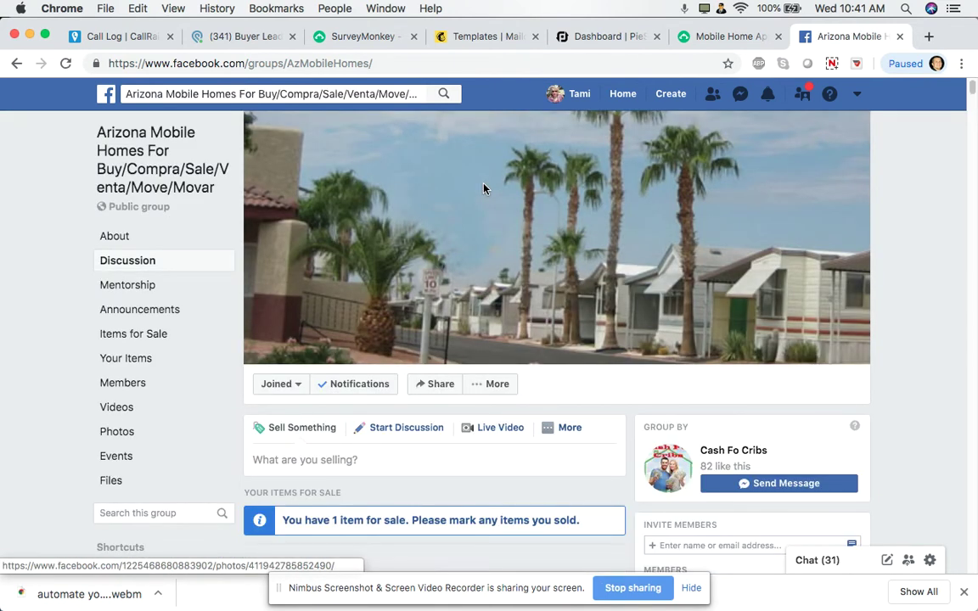
# Scroll to the Peoria Doublewide Mobile Home post and highlight its description and buyer-inquire link
pyautogui.scroll(-4, 484, 189)
pyautogui.scroll(-8, 464, 201)
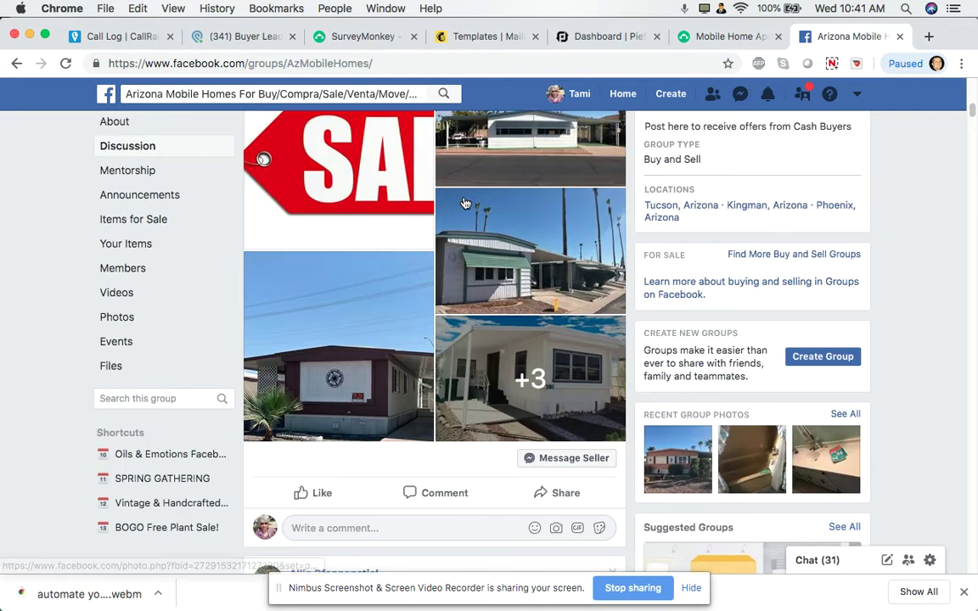
pyautogui.scroll(-1, 465, 204)
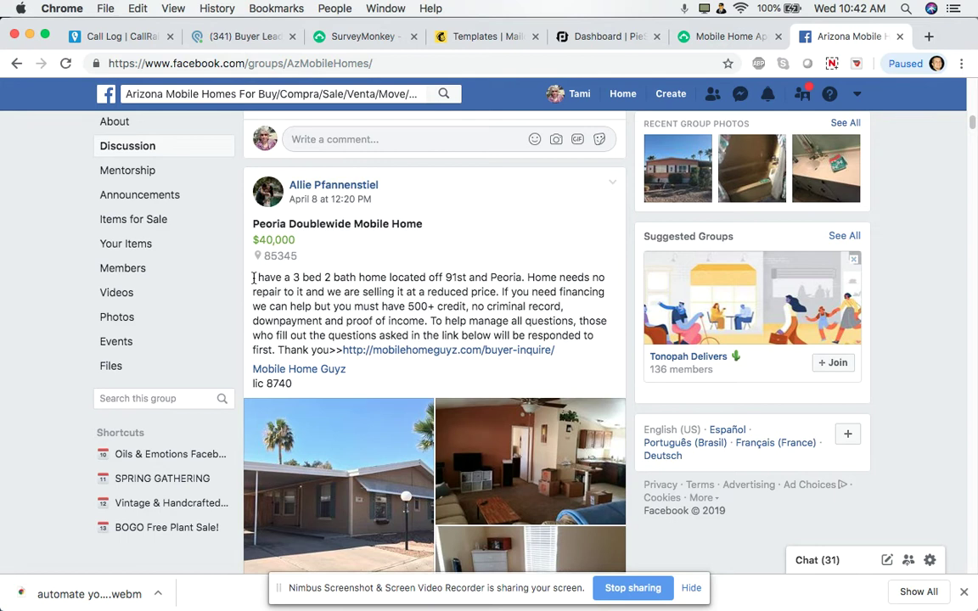
pyautogui.moveTo(252, 278); pyautogui.dragTo(556, 355)
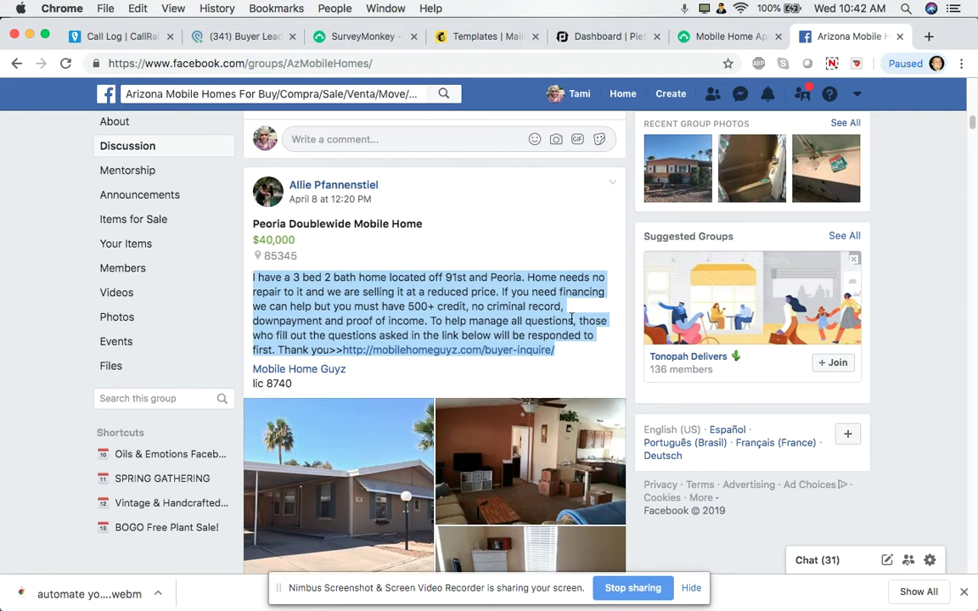
pyautogui.scroll(-2, 571, 319)
pyautogui.scroll(-3, 572, 319)
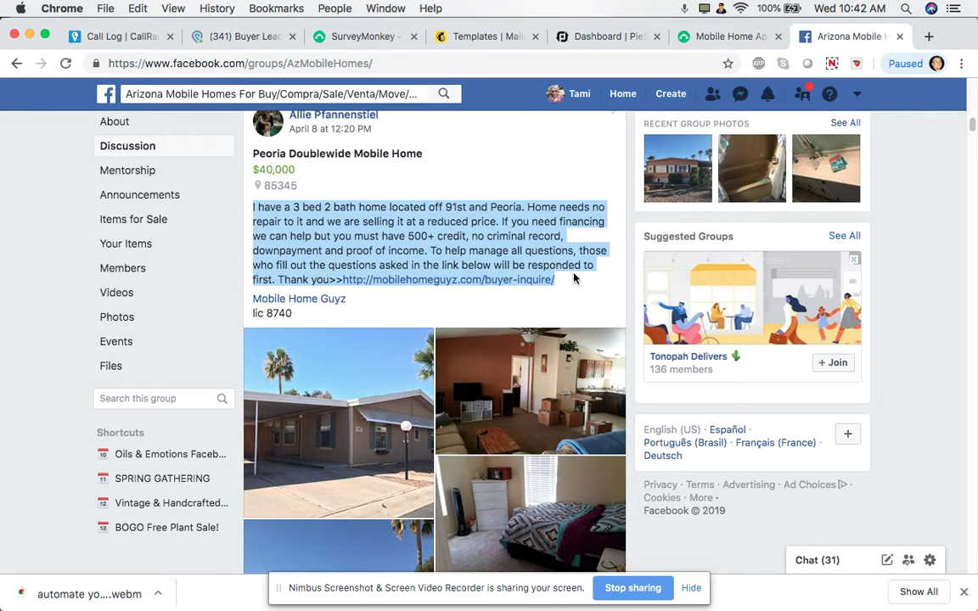
pyautogui.click(488, 301)
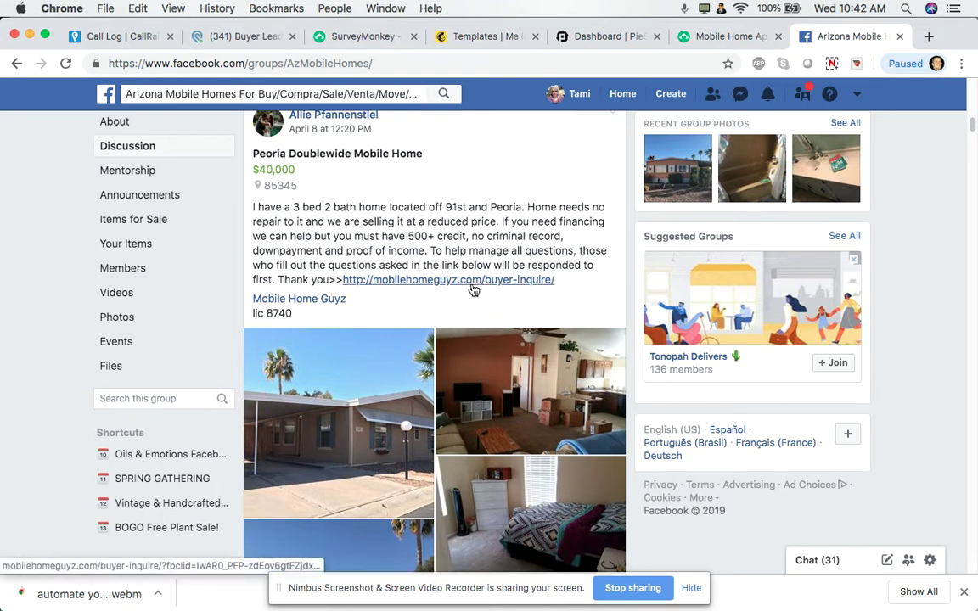
pyautogui.click(698, 38)
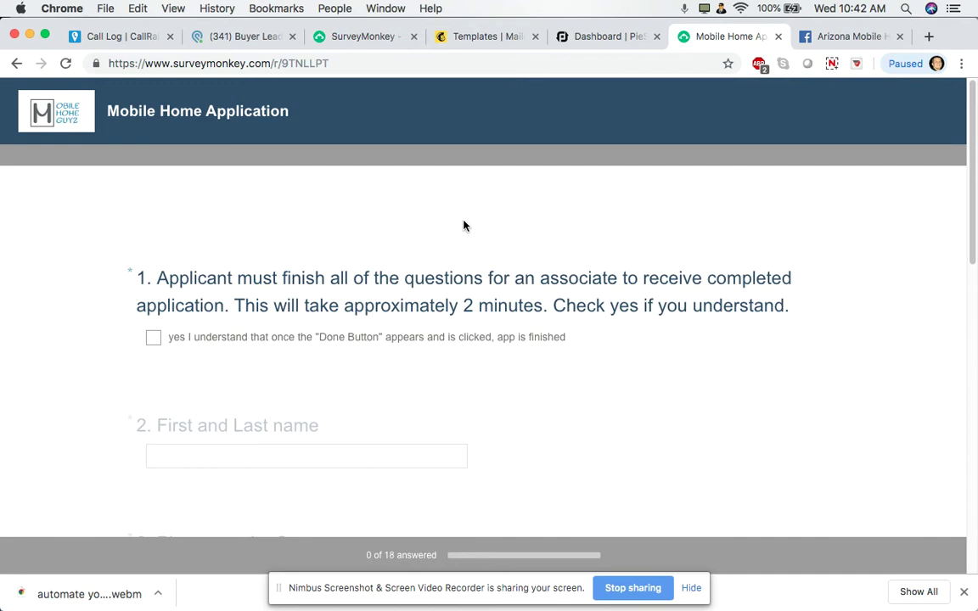
# Scroll the Mobile Home Application survey down to question 1
pyautogui.scroll(-2, 464, 225)
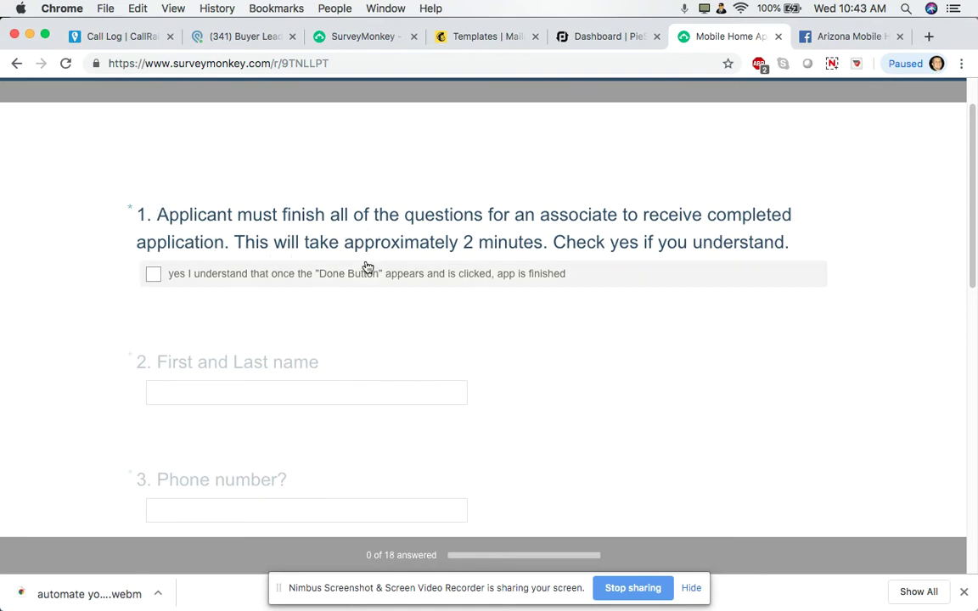
# Tick the 'yes I understand' acknowledgement and enter the applicant's name and phone number
pyautogui.click(167, 280)
pyautogui.scroll(-2, 390, 325)
pyautogui.click(296, 309)
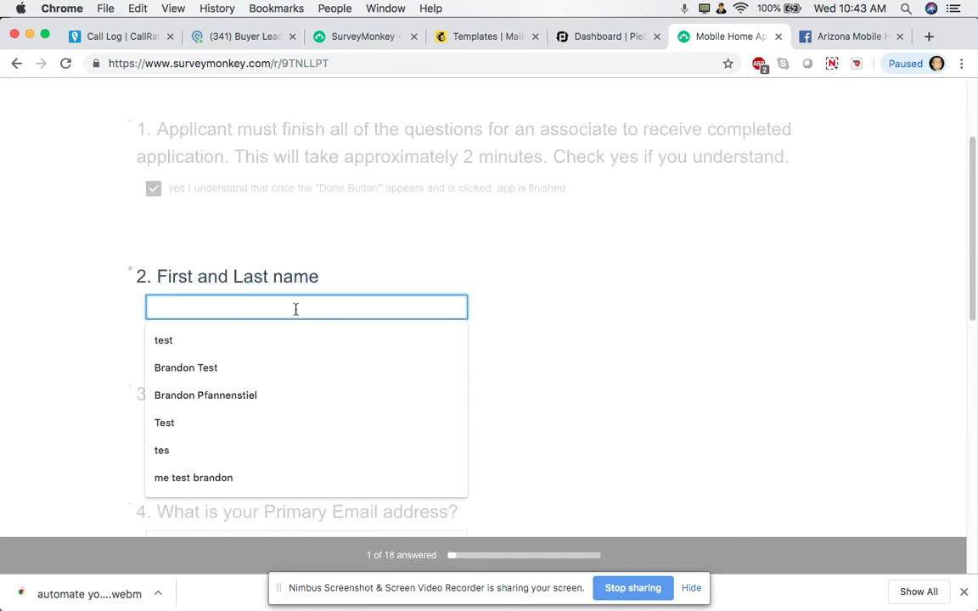
pyautogui.write('Brandon Test')
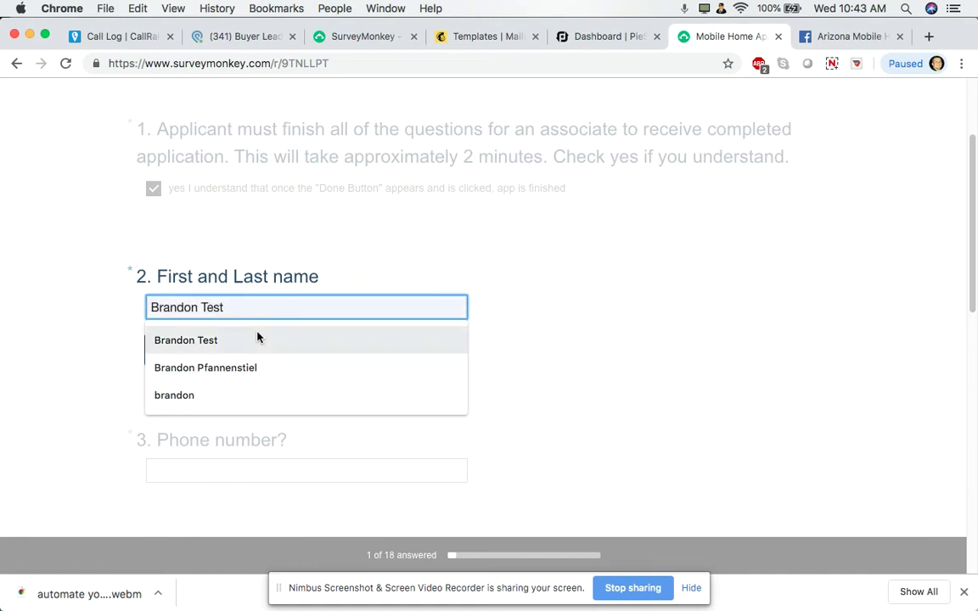
pyautogui.click(257, 339)
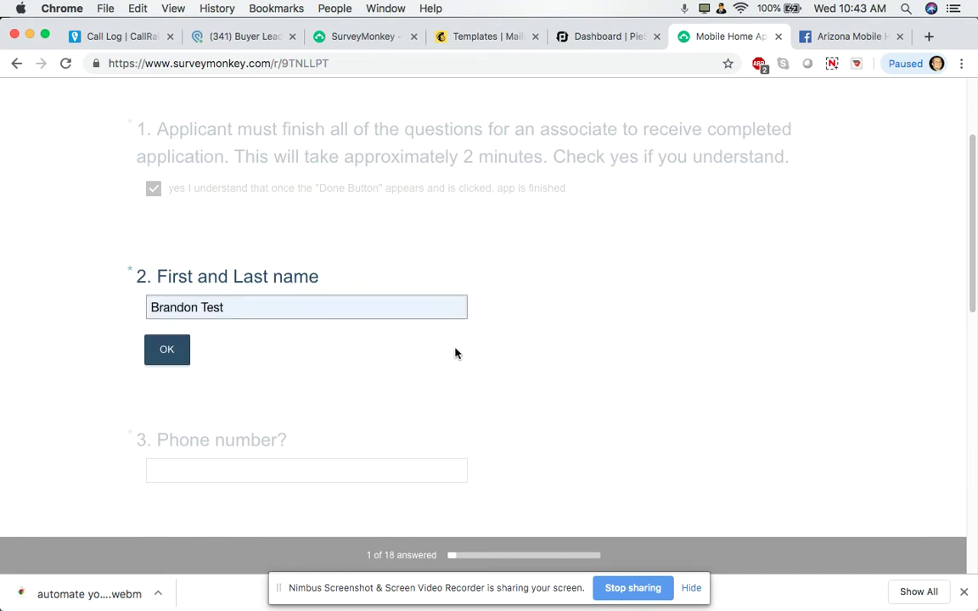
pyautogui.click(170, 351)
pyautogui.click(255, 330)
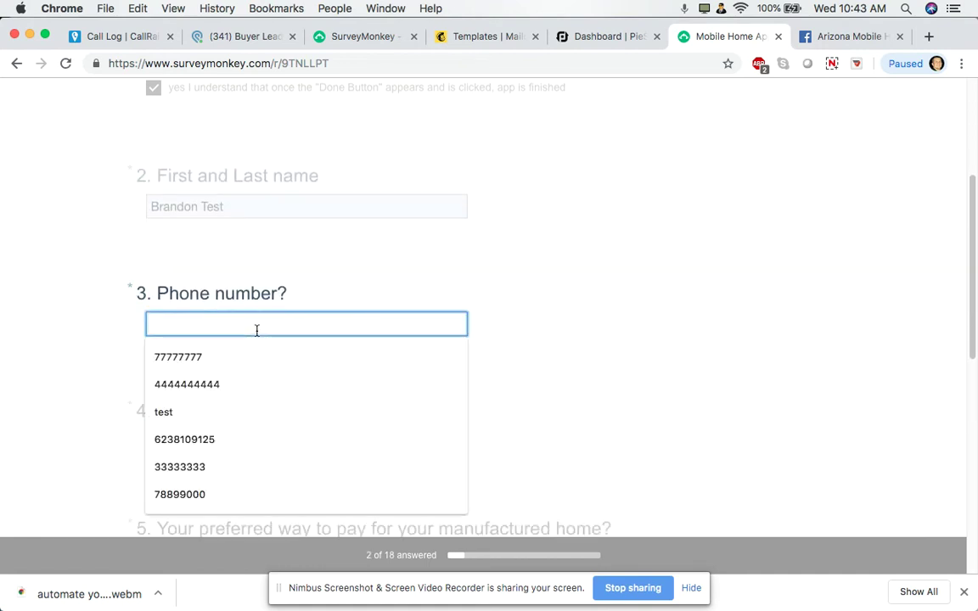
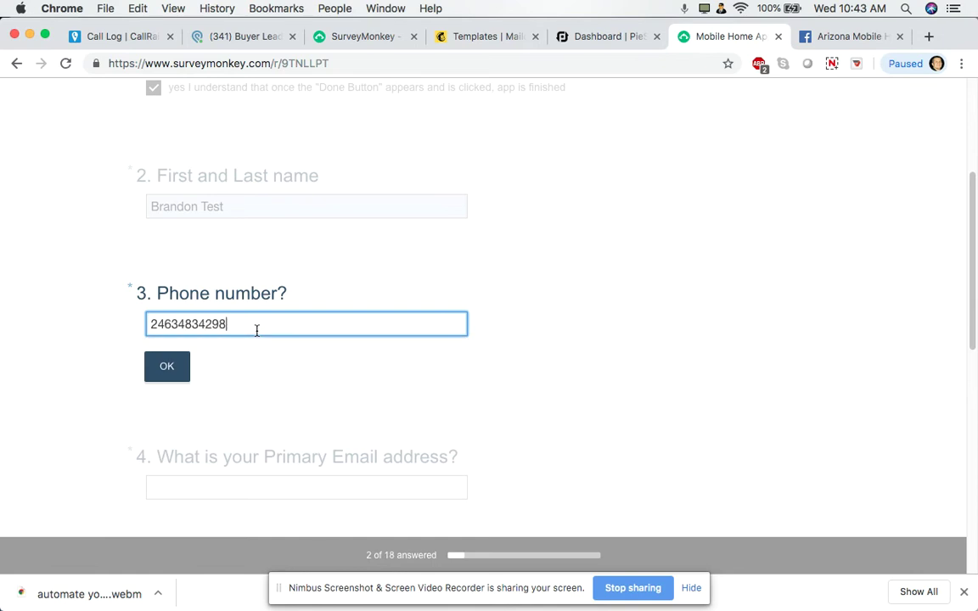
pyautogui.click(164, 375)
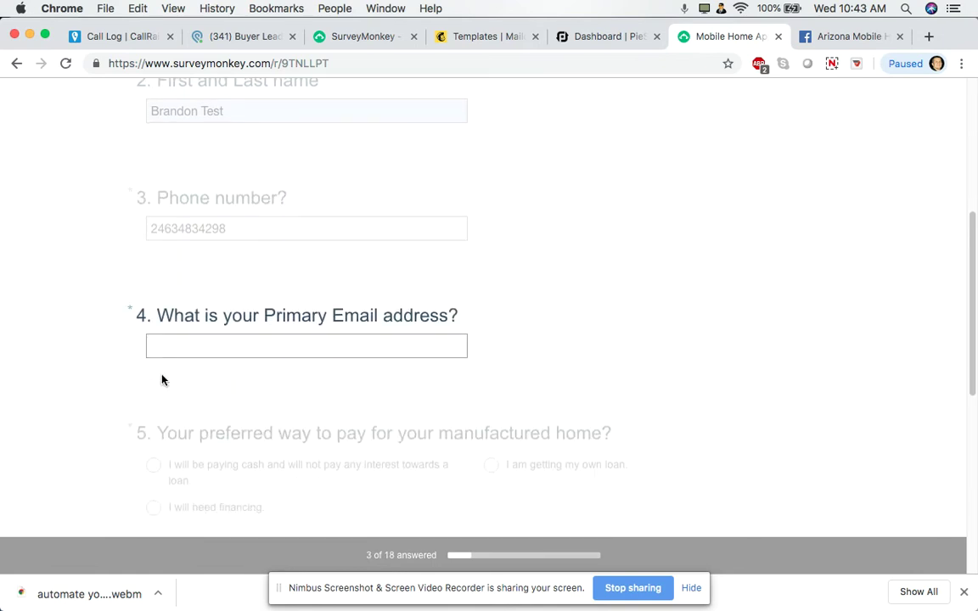
# Enter the applicant's email address, choose 'I will need financing', and go to the next page
pyautogui.click(299, 321)
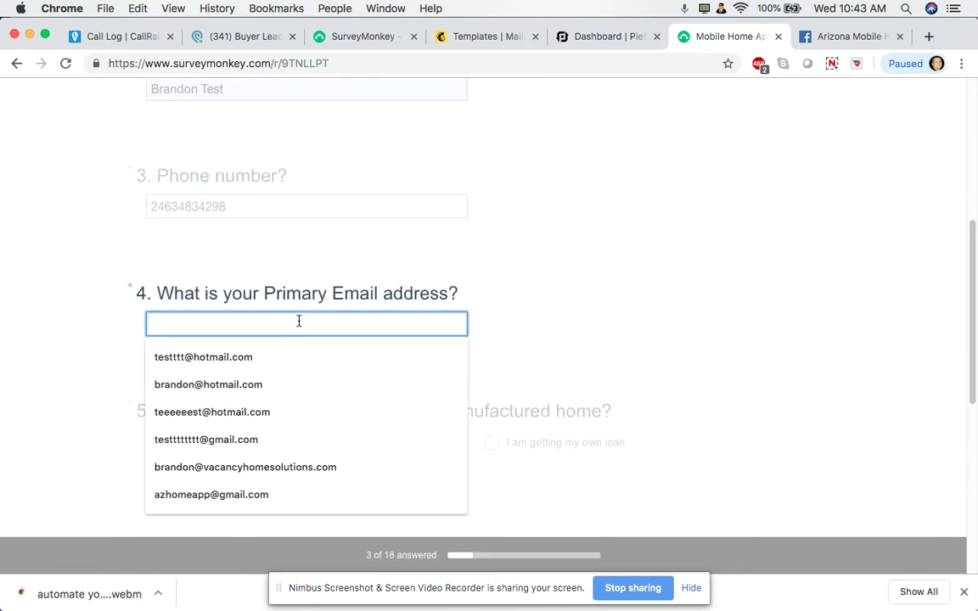
pyautogui.write('mhomes')
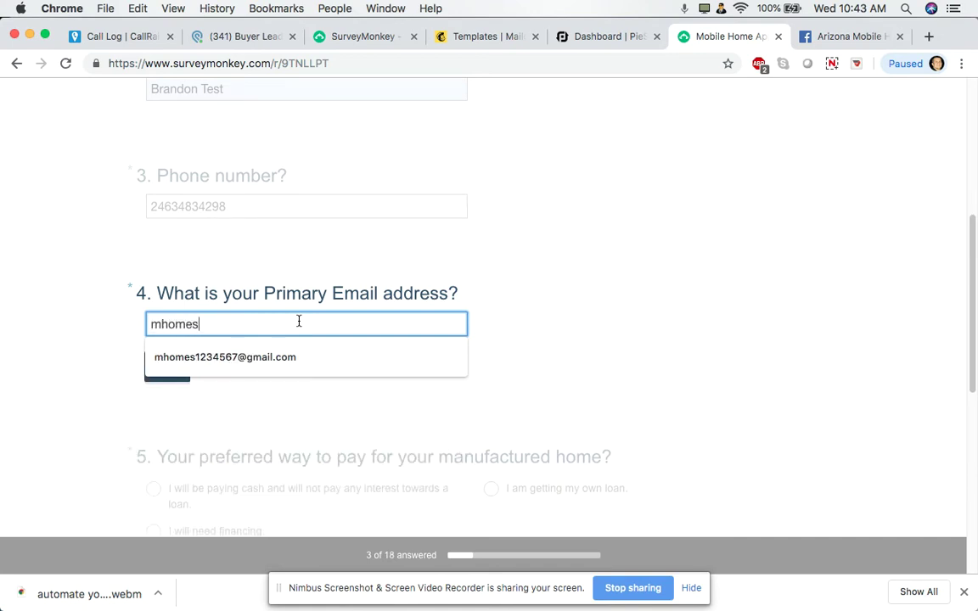
pyautogui.click(241, 367)
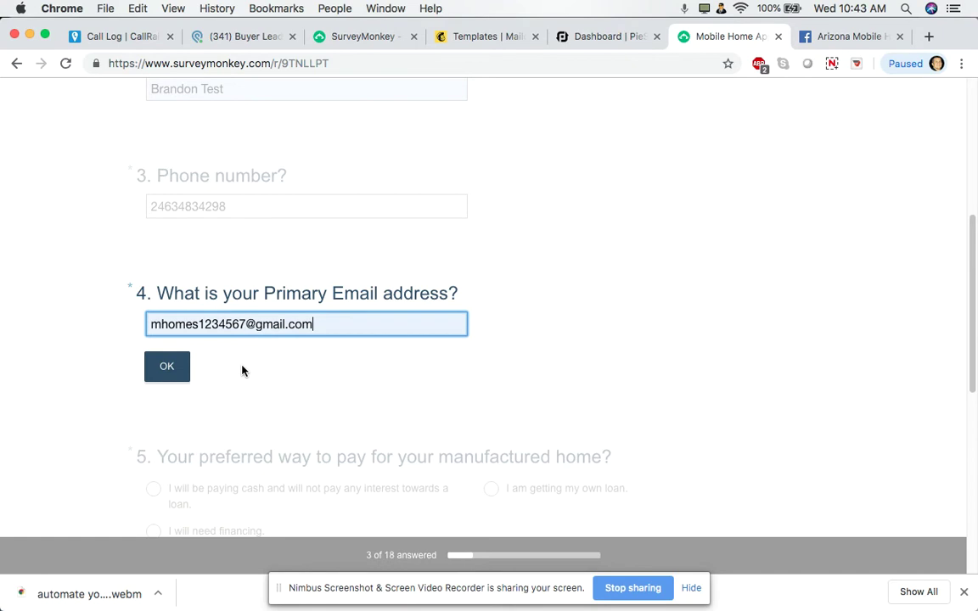
pyautogui.click(244, 325)
pyautogui.write('8')
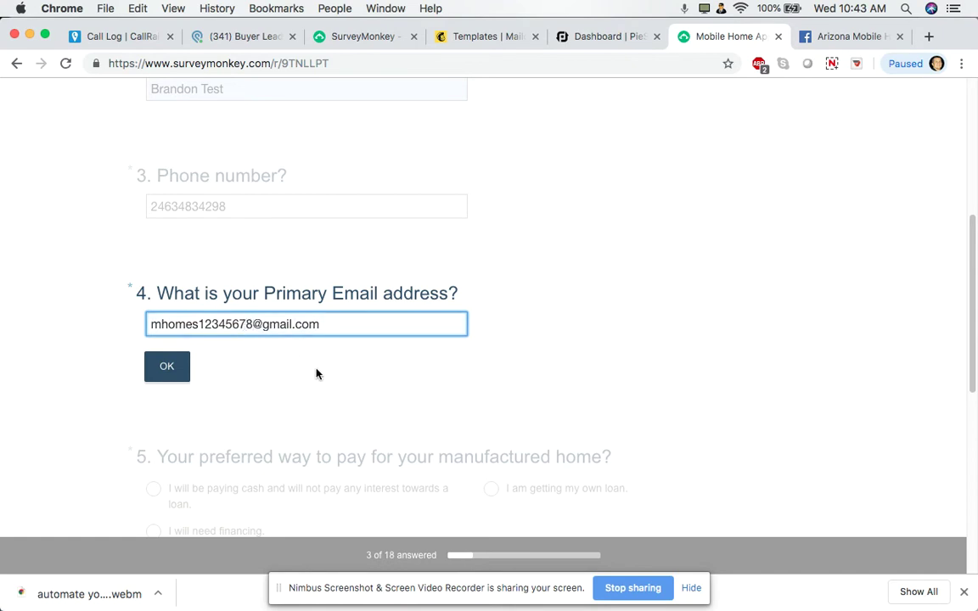
pyautogui.click(168, 373)
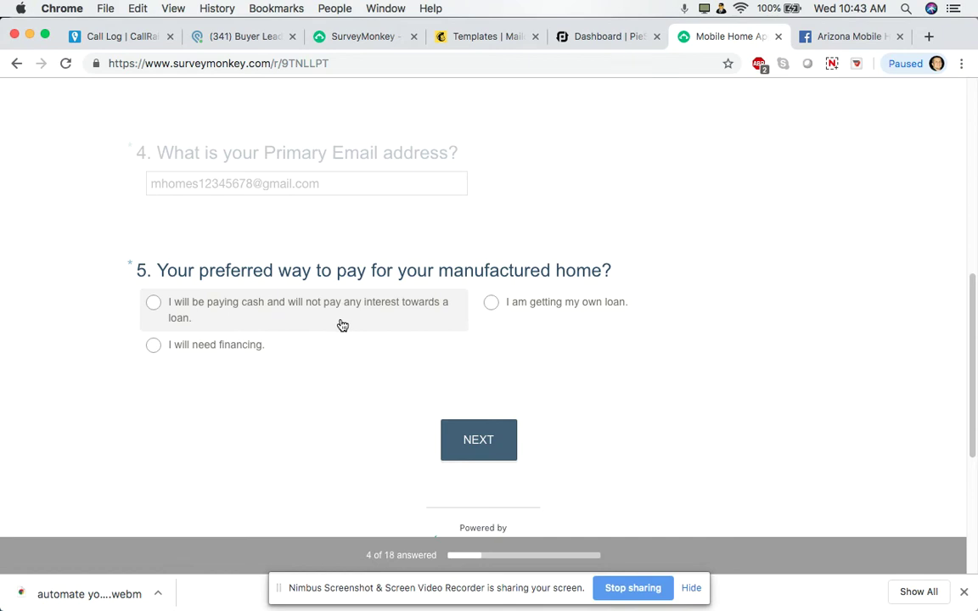
pyautogui.click(146, 345)
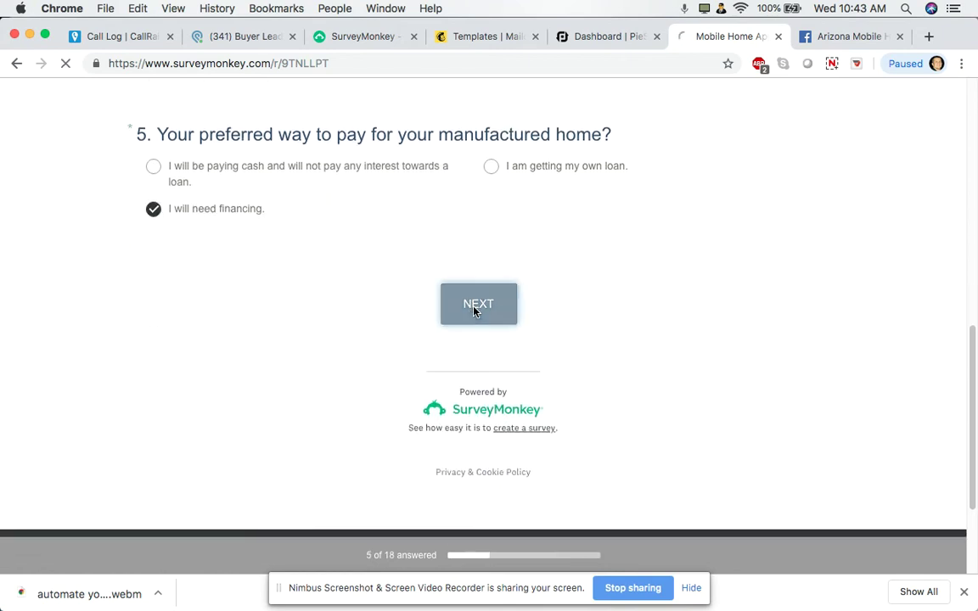
pyautogui.click(477, 312)
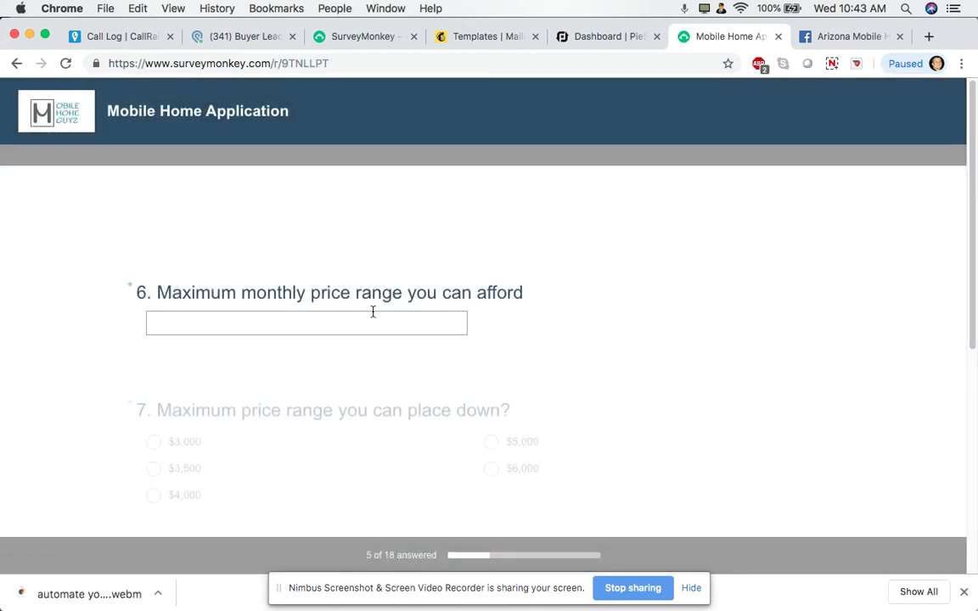
# Answer 990 monthly price, $3,500 down payment, and request a 3 bed 2 bath home
pyautogui.click(345, 325)
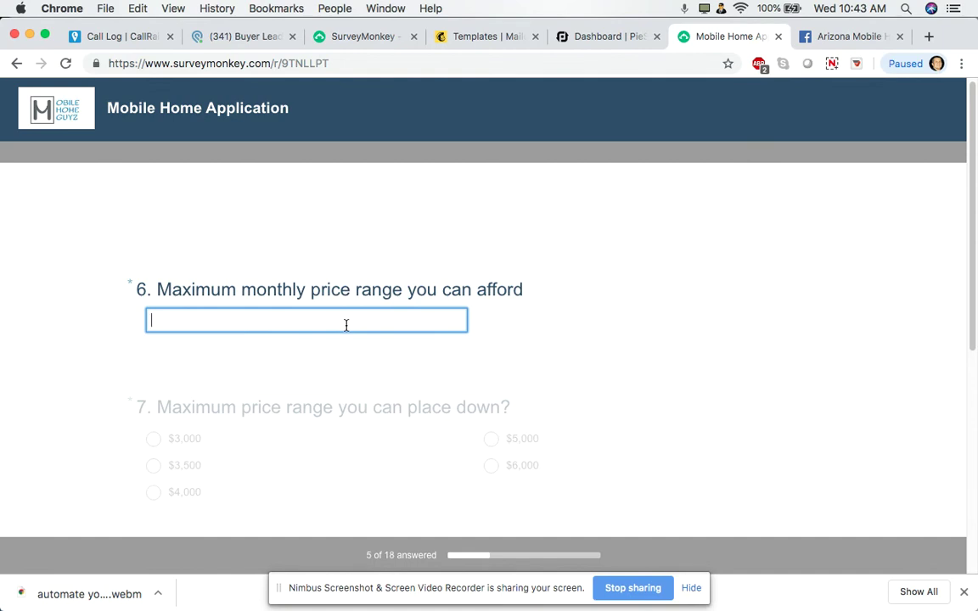
pyautogui.write('9')
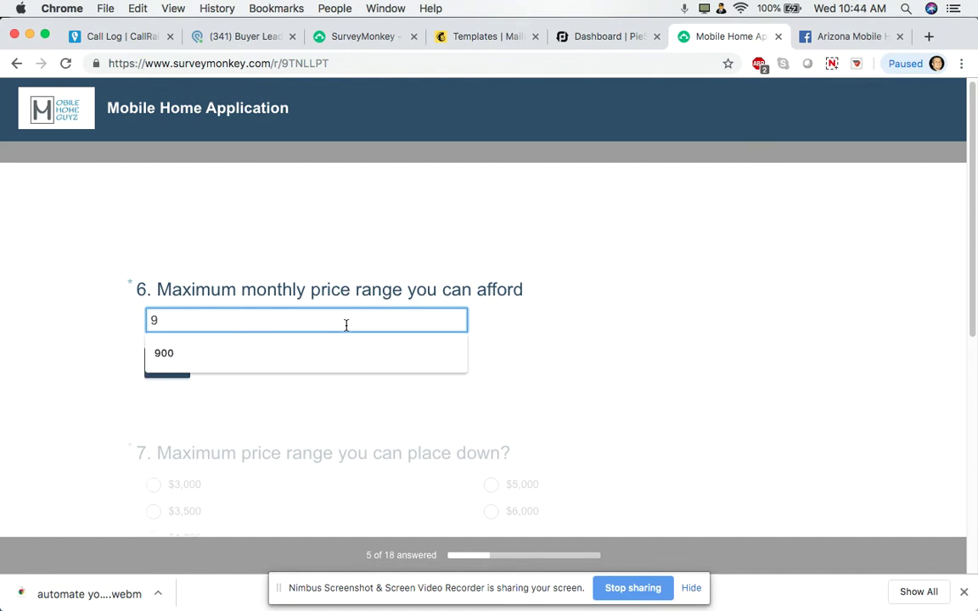
pyautogui.write('90')
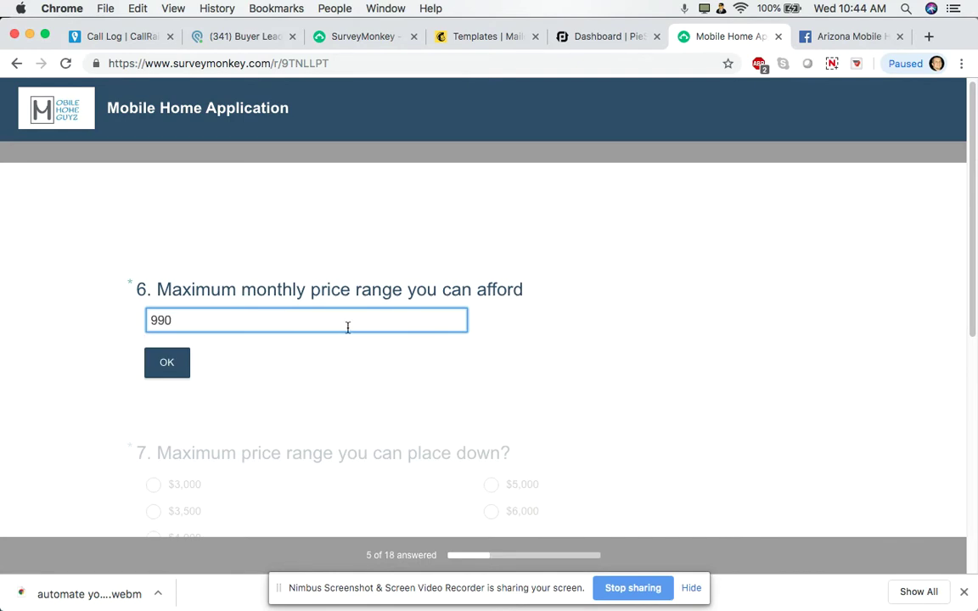
pyautogui.click(183, 365)
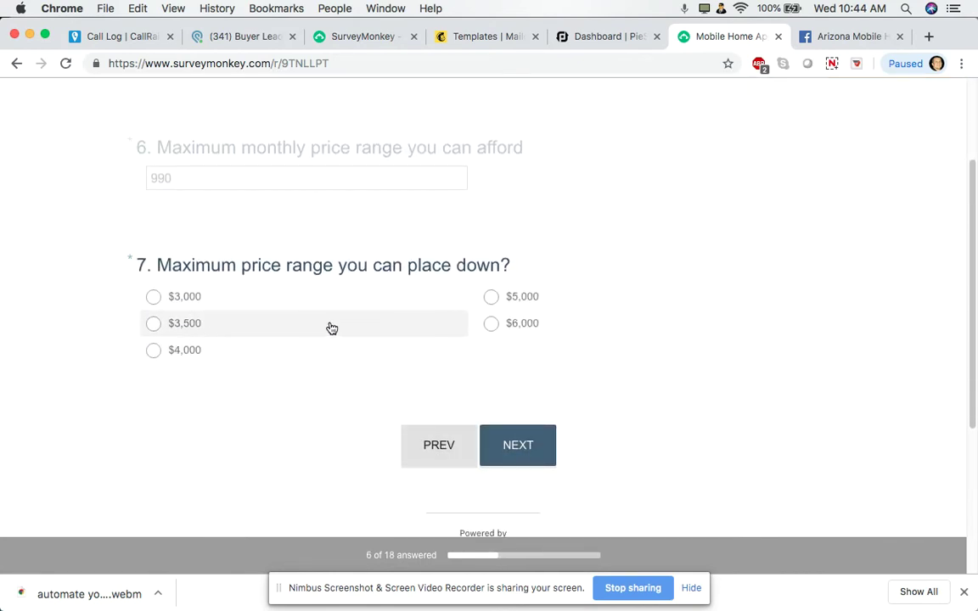
pyautogui.click(151, 322)
pyautogui.click(518, 307)
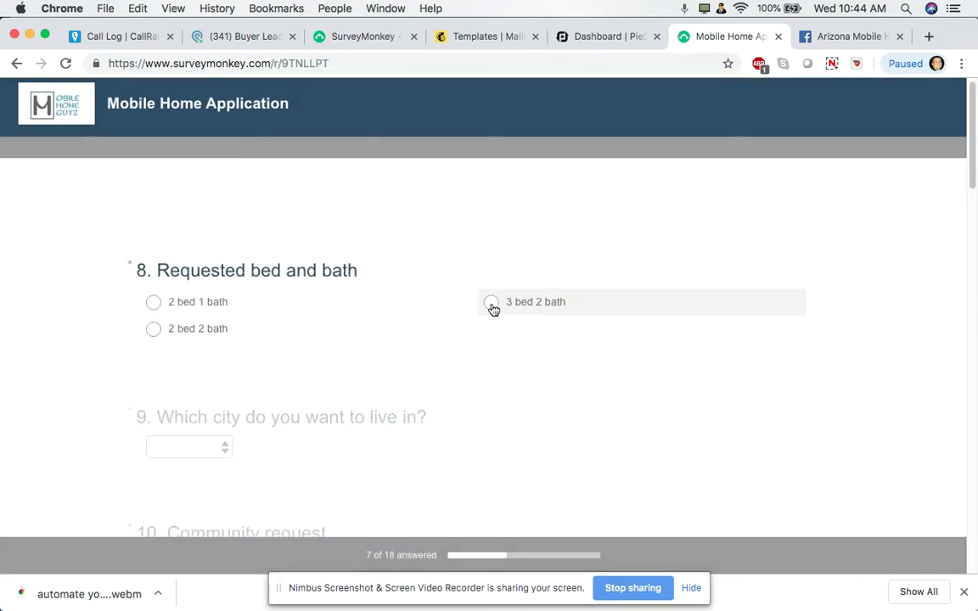
pyautogui.click(492, 304)
pyautogui.click(370, 39)
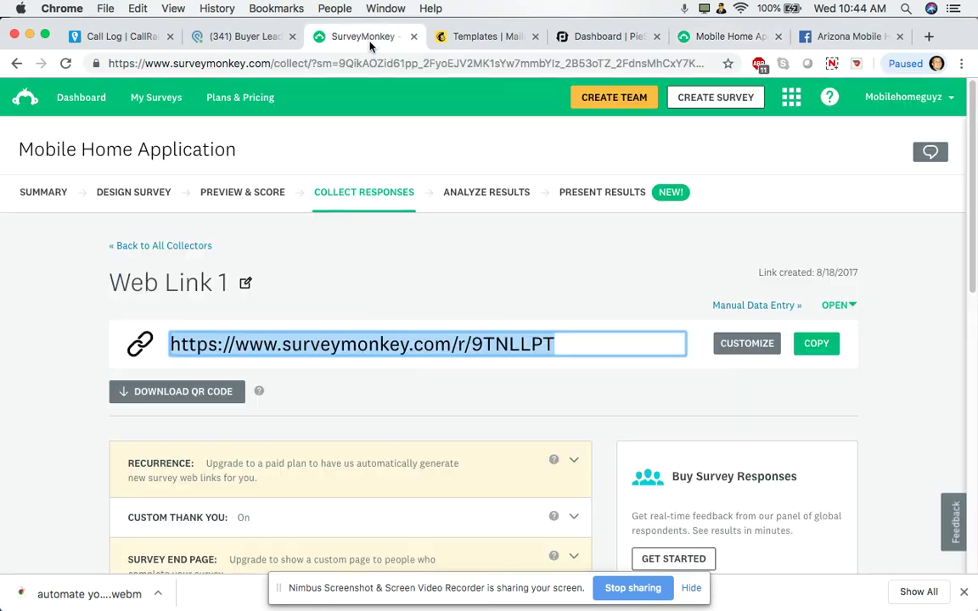
pyautogui.click(733, 38)
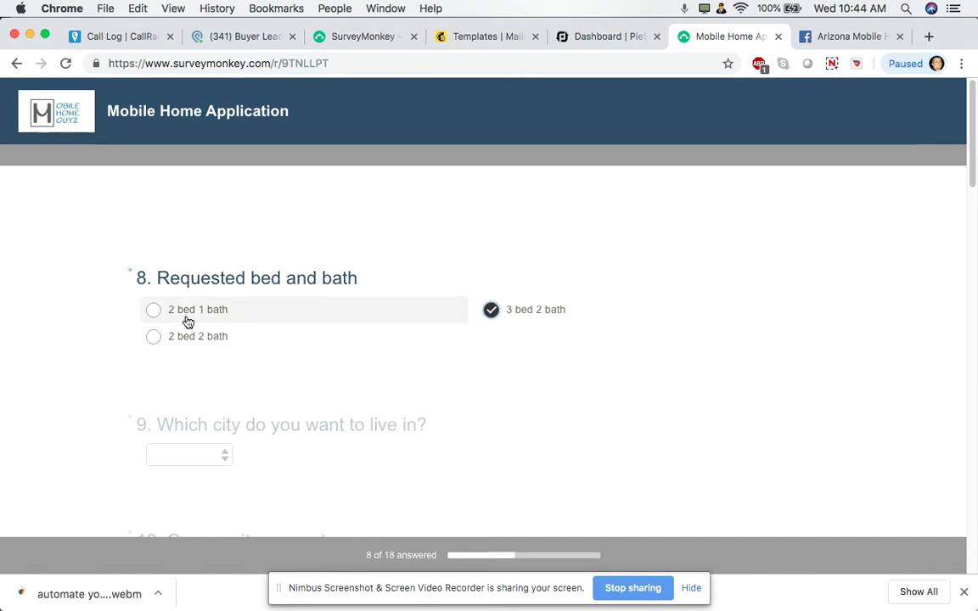
# Choose chandler as the city, All Ages Community, and No to evictions and criminal history
pyautogui.scroll(-1, 187, 322)
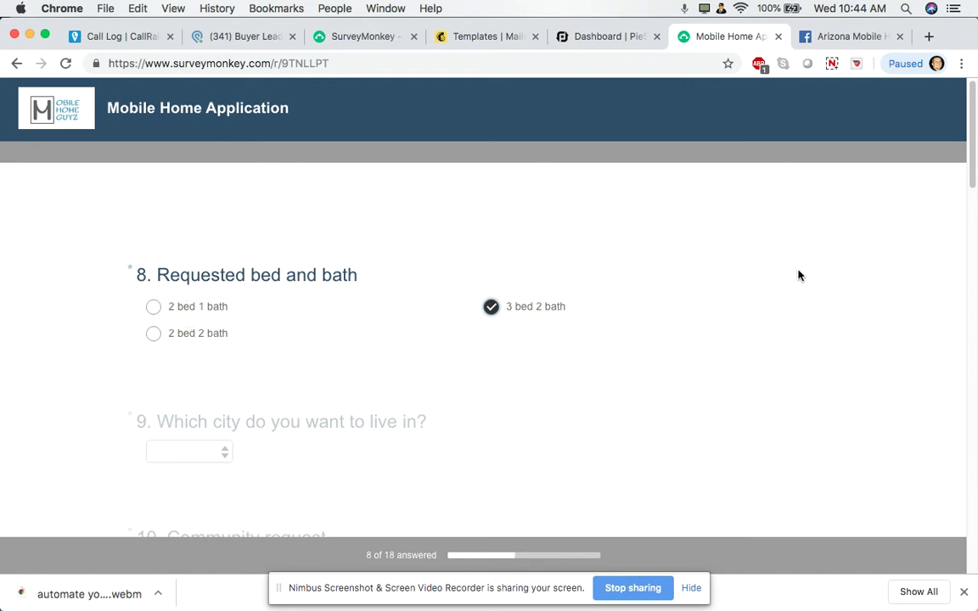
pyautogui.scroll(-2, 796, 274)
pyautogui.scroll(-2, 796, 274)
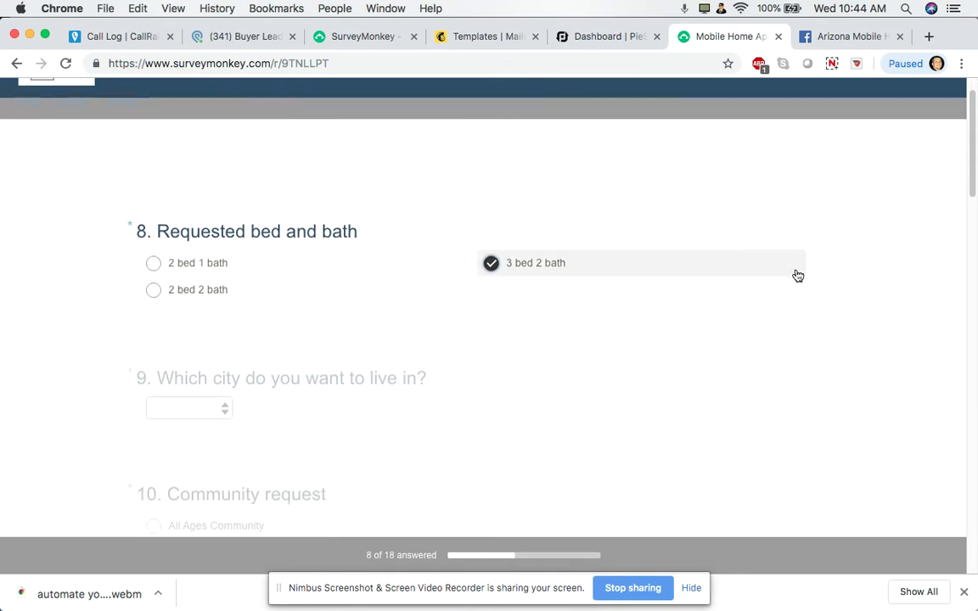
pyautogui.scroll(-3, 436, 364)
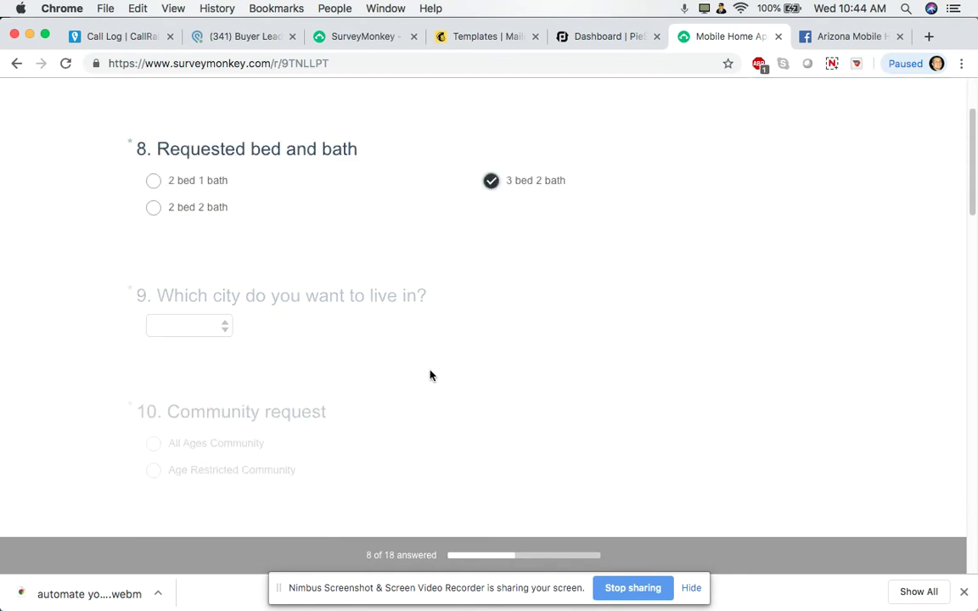
pyautogui.click(225, 328)
pyautogui.click(242, 351)
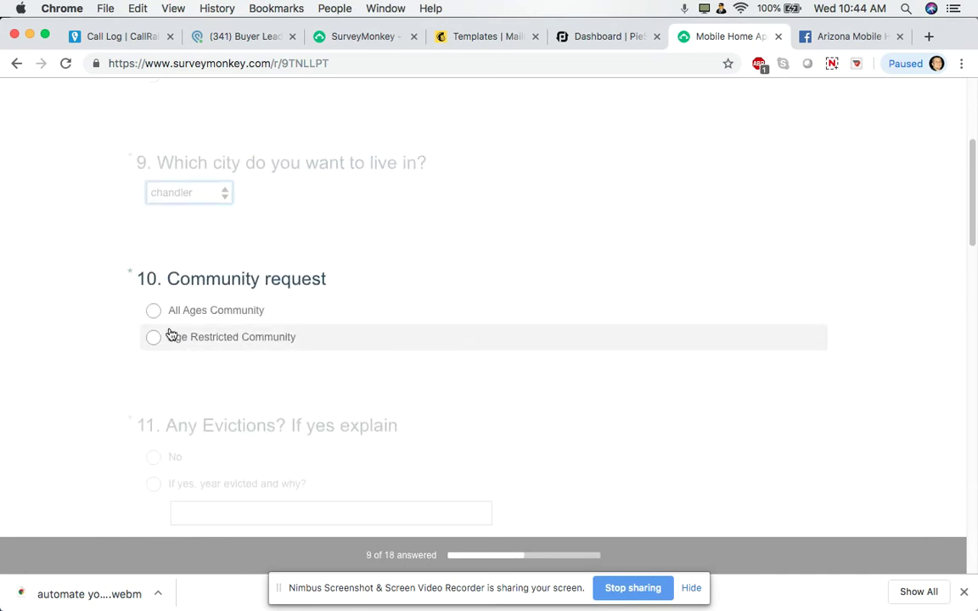
pyautogui.click(153, 312)
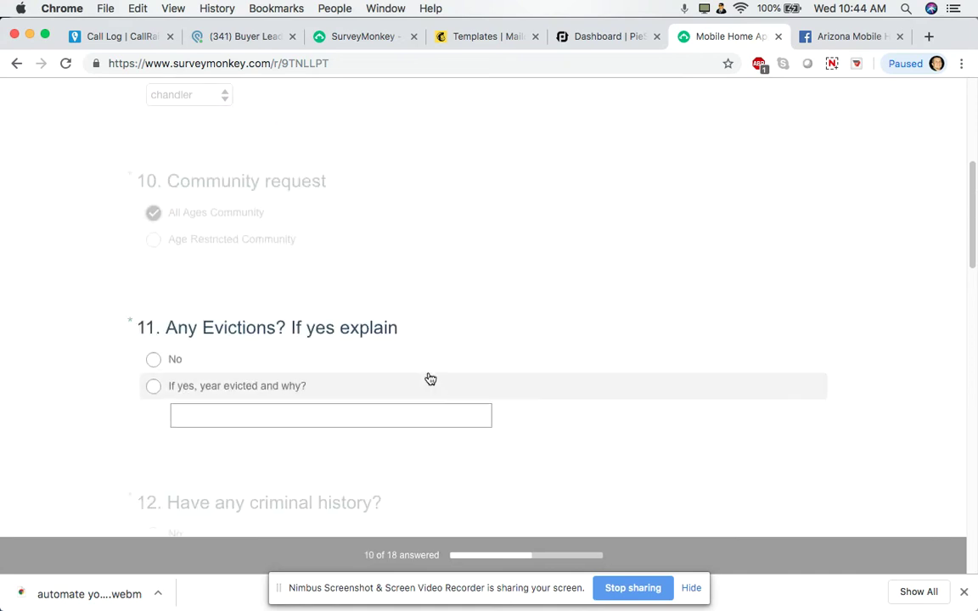
pyautogui.click(153, 296)
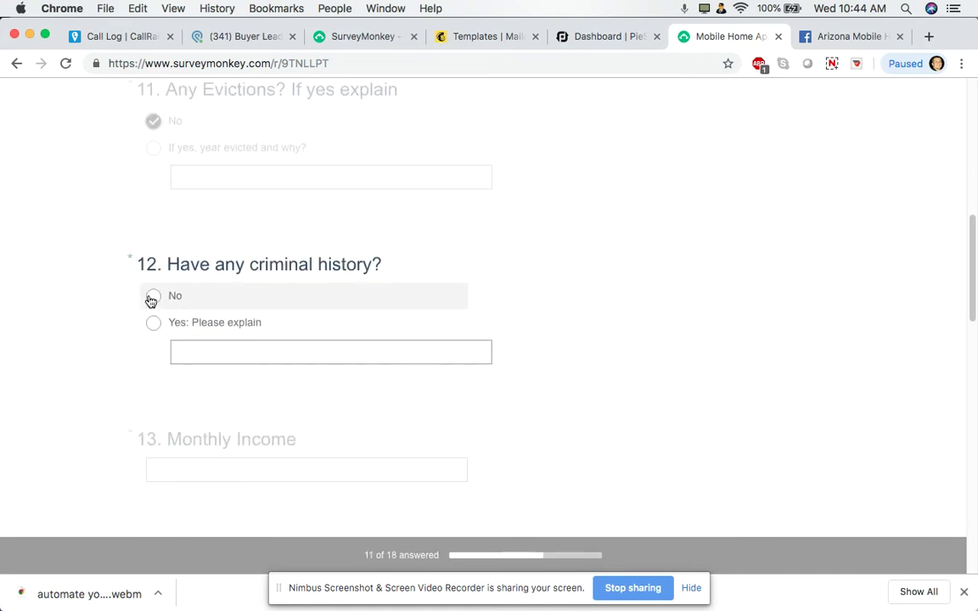
pyautogui.click(152, 298)
# Enter 2500 monthly income, 551-600 credit score, dennys as employer, and 2 years employed
pyautogui.click(366, 327)
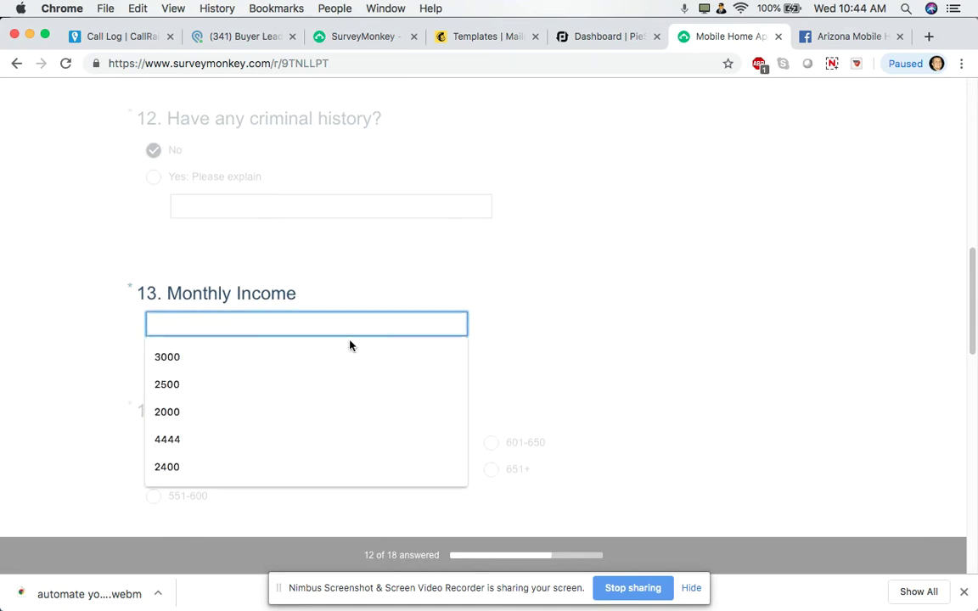
pyautogui.click(267, 386)
pyautogui.click(186, 373)
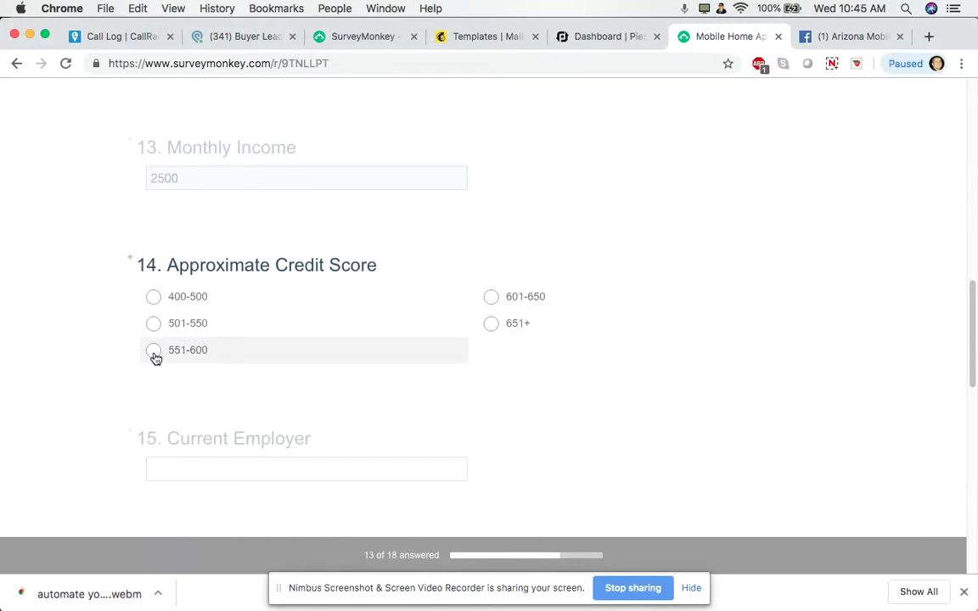
pyautogui.click(154, 352)
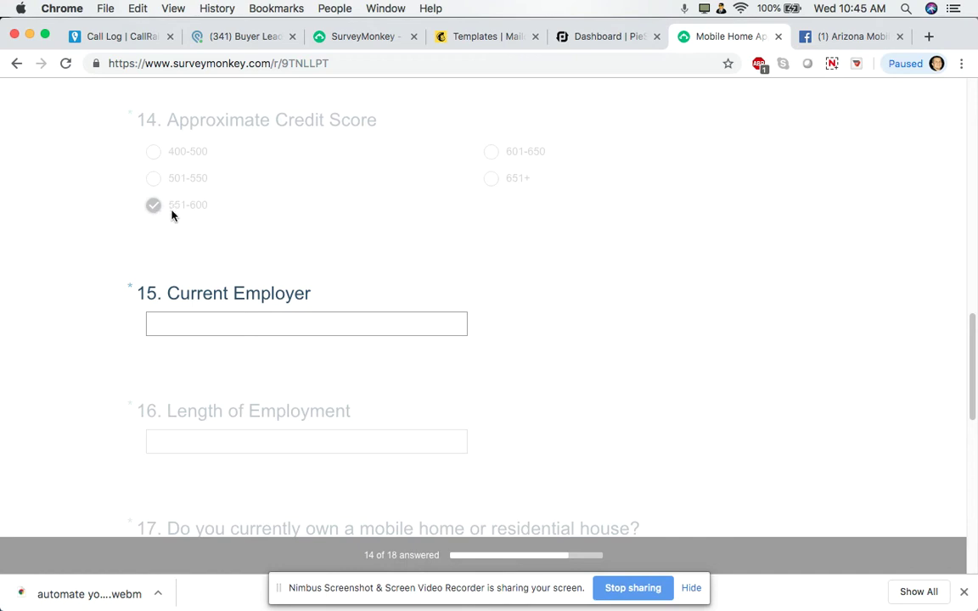
pyautogui.click(227, 327)
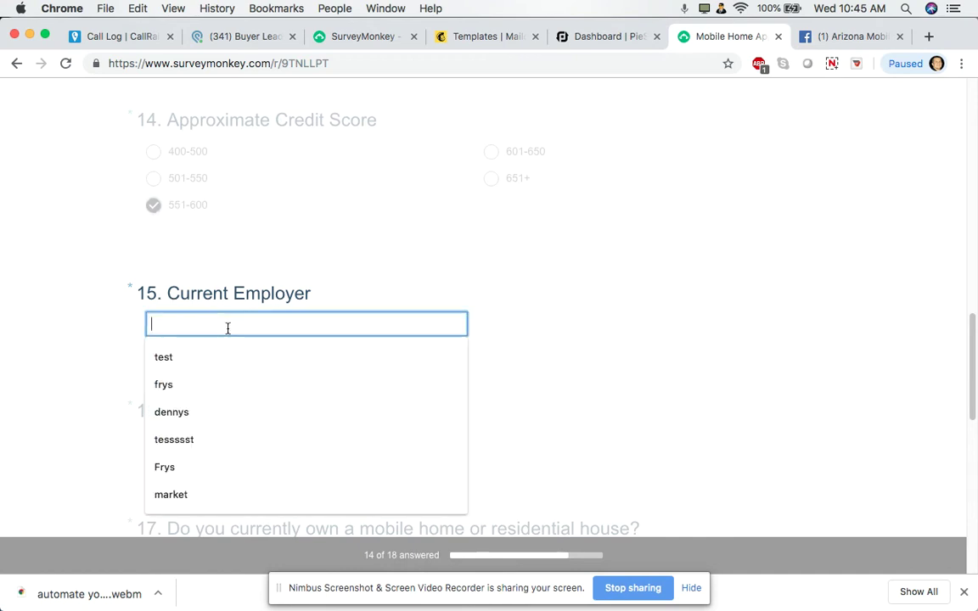
pyautogui.click(187, 412)
pyautogui.click(180, 369)
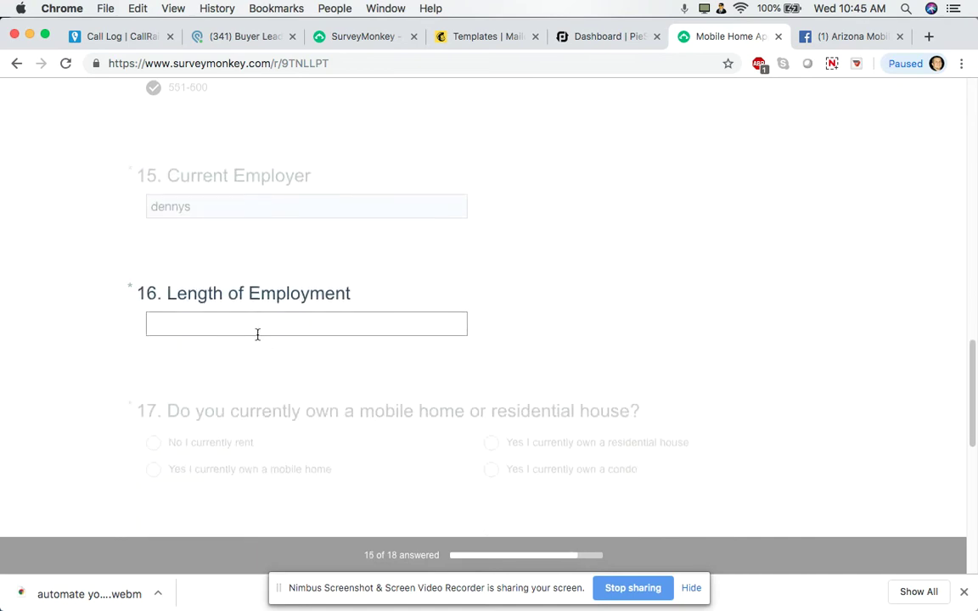
pyautogui.click(259, 330)
pyautogui.click(231, 357)
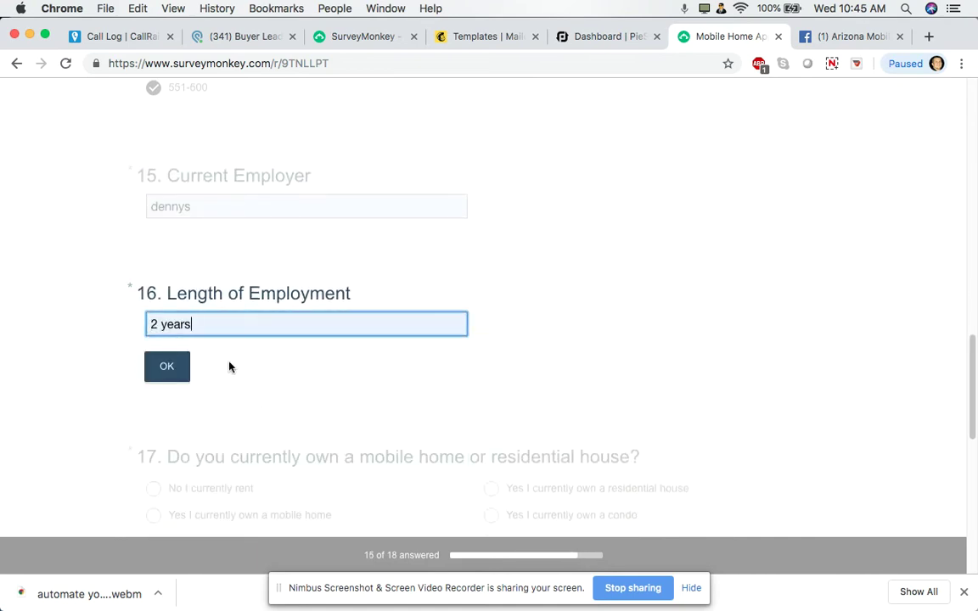
# Answer that they own a mobile home, pick a 2-4 weeks move timeframe, and submit
pyautogui.scroll(-2, 237, 387)
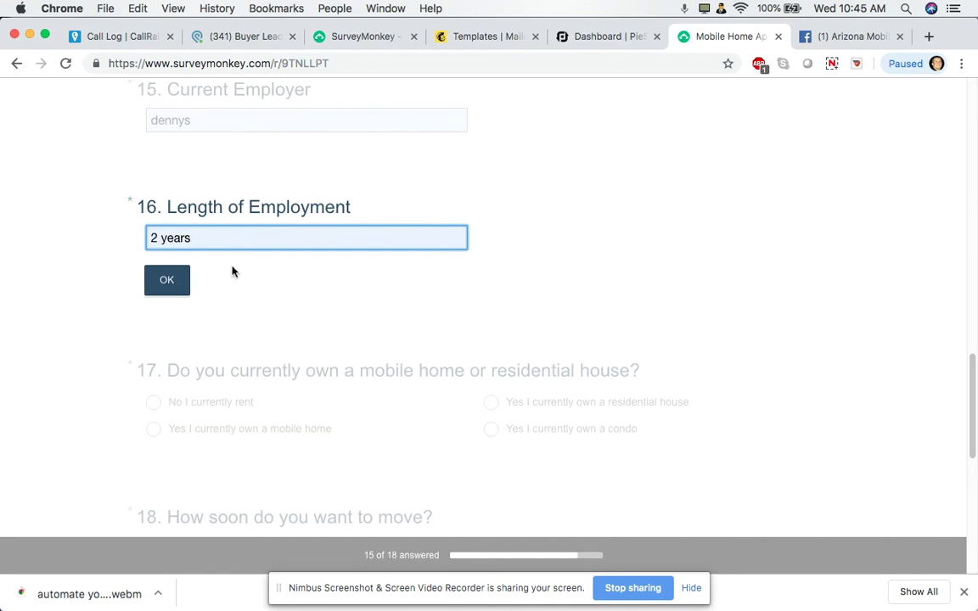
pyautogui.scroll(-2, 220, 322)
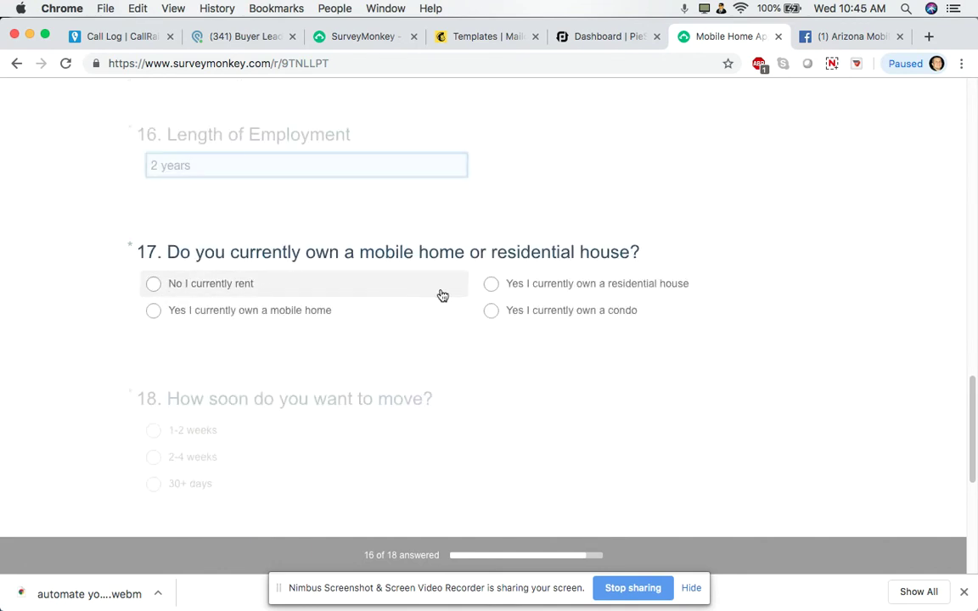
pyautogui.click(155, 312)
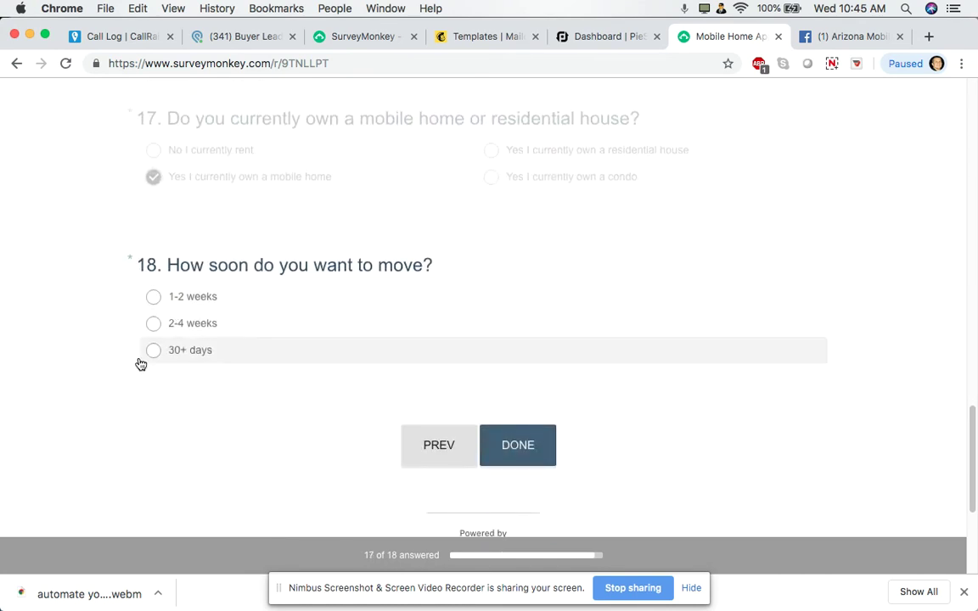
pyautogui.click(155, 336)
pyautogui.click(533, 305)
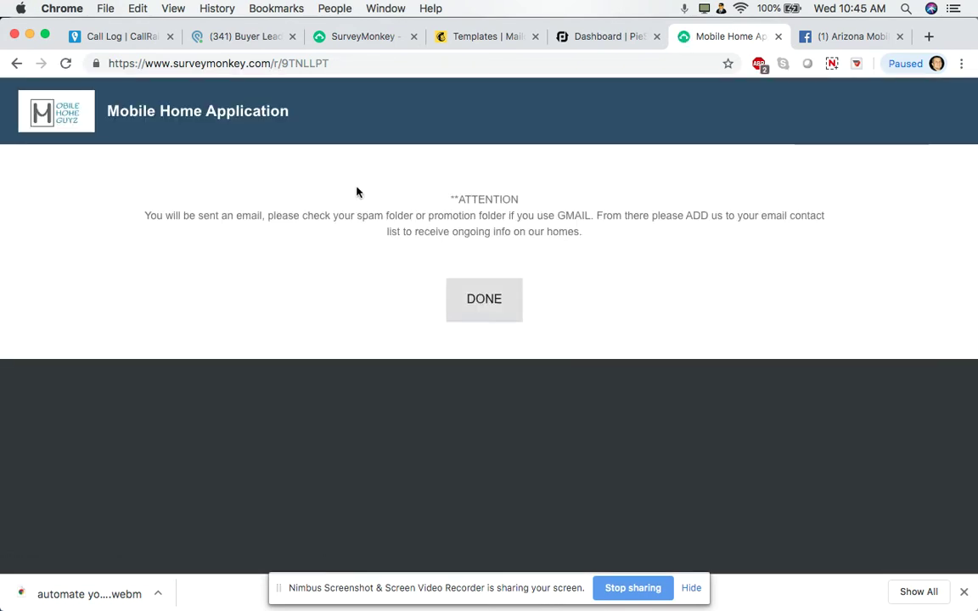
# Highlight the confirmation-email attention message, finish the survey, and return to Podio
pyautogui.moveTo(119, 223); pyautogui.dragTo(611, 246)
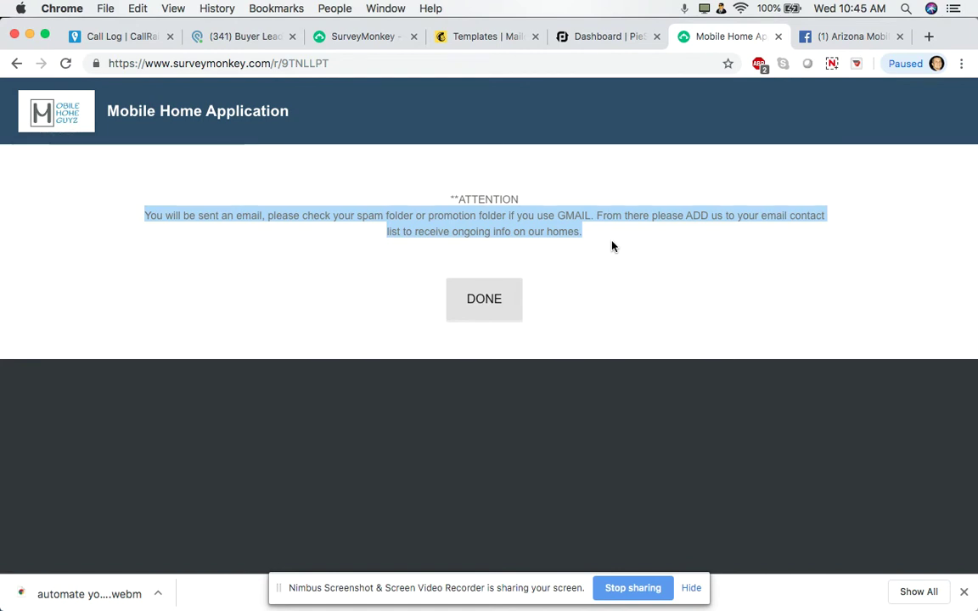
pyautogui.click(502, 308)
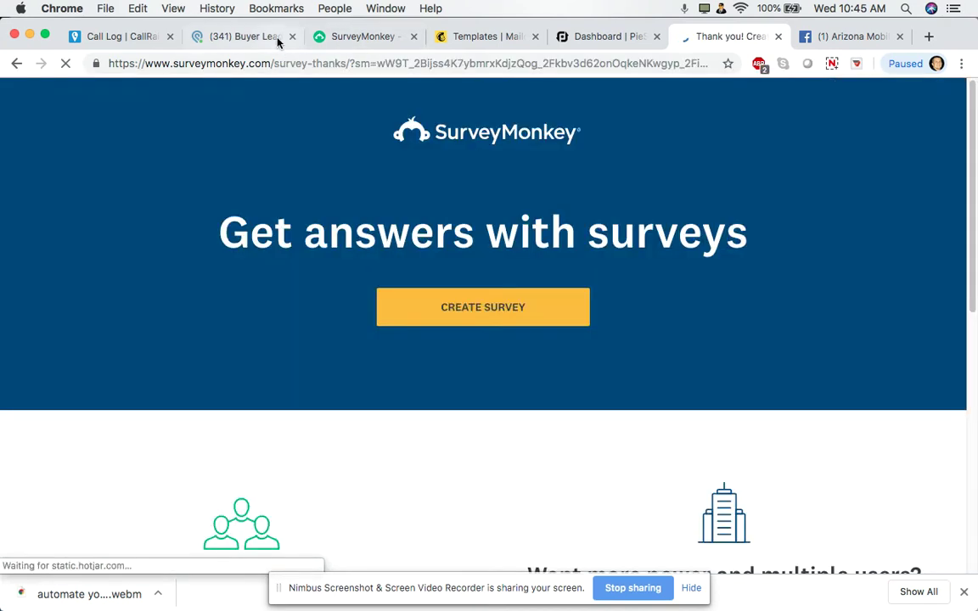
pyautogui.click(245, 37)
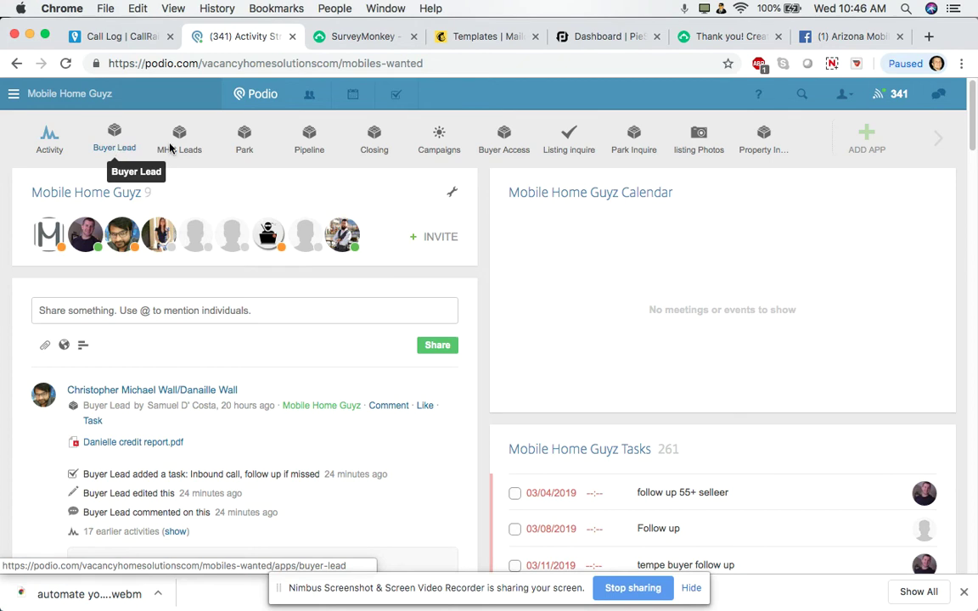
# Return to Podio from Facebook, reload the activity stream and hide the screen-sharing bar
pyautogui.click(844, 37)
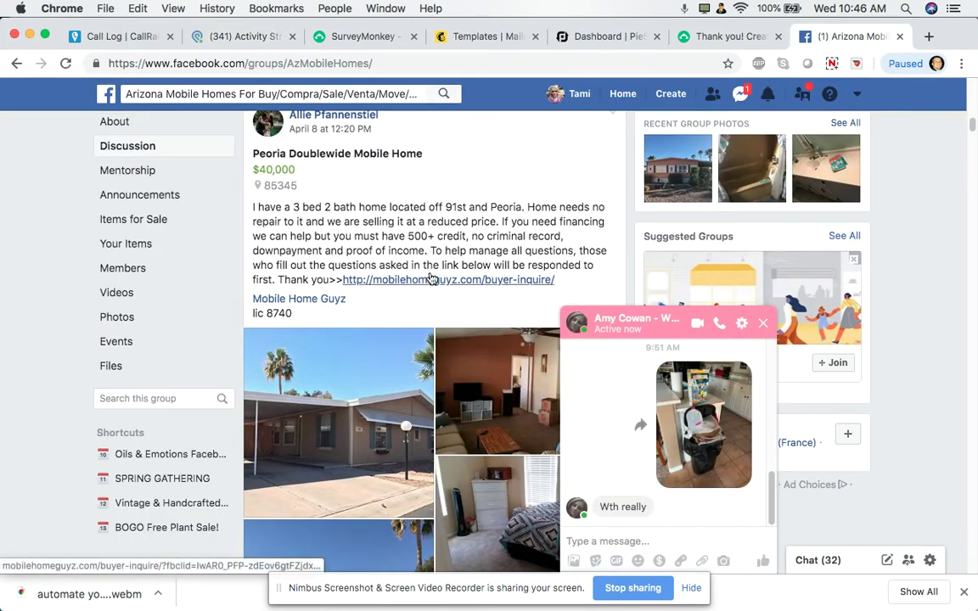
pyautogui.click(236, 39)
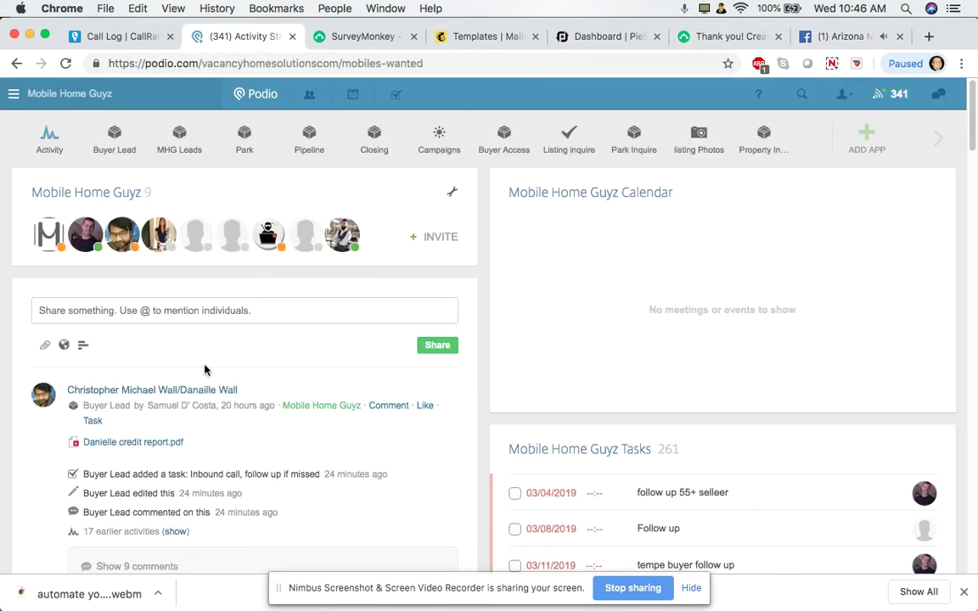
pyautogui.click(67, 66)
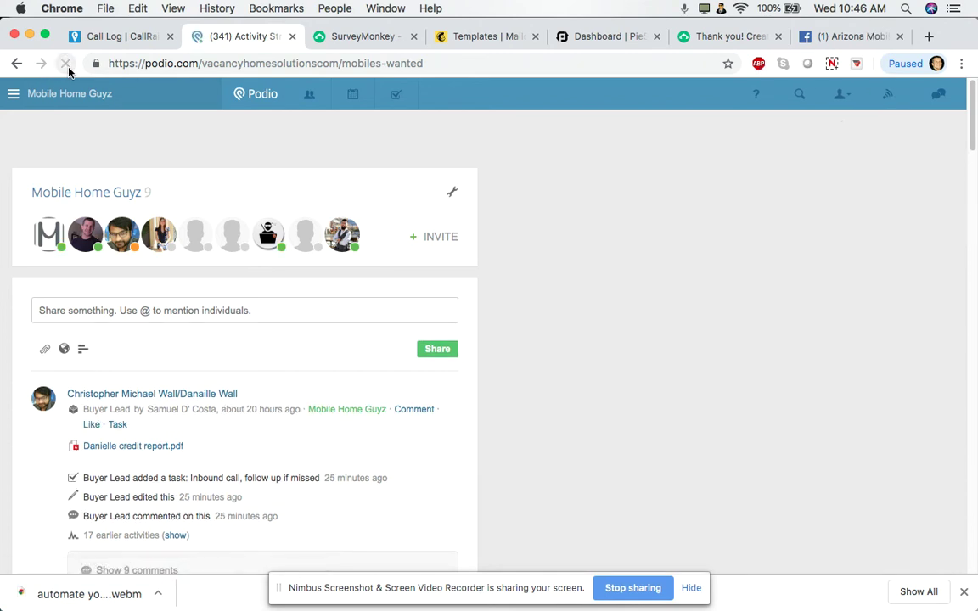
pyautogui.scroll(-2, 178, 395)
pyautogui.scroll(-3, 178, 395)
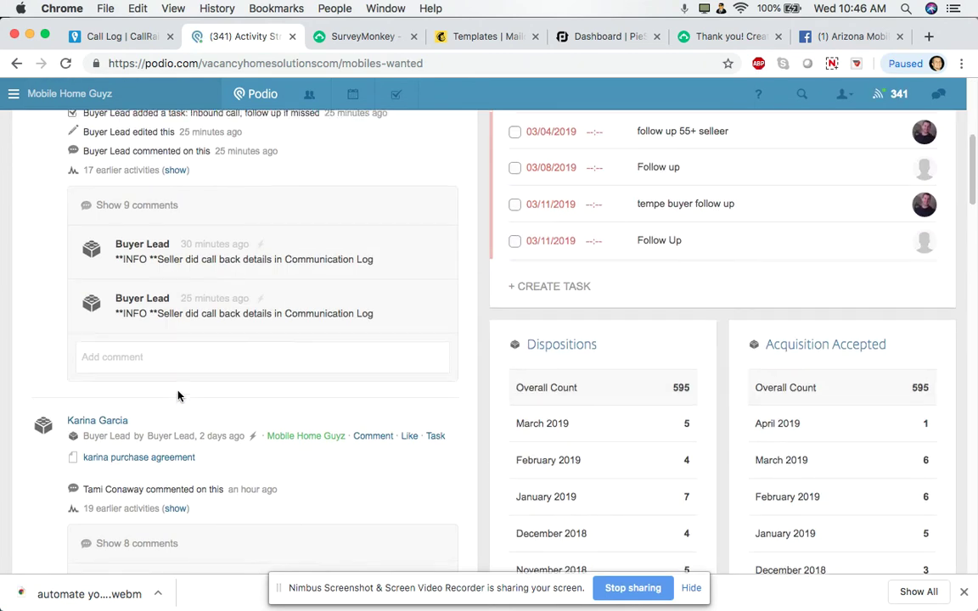
pyautogui.scroll(4, 179, 395)
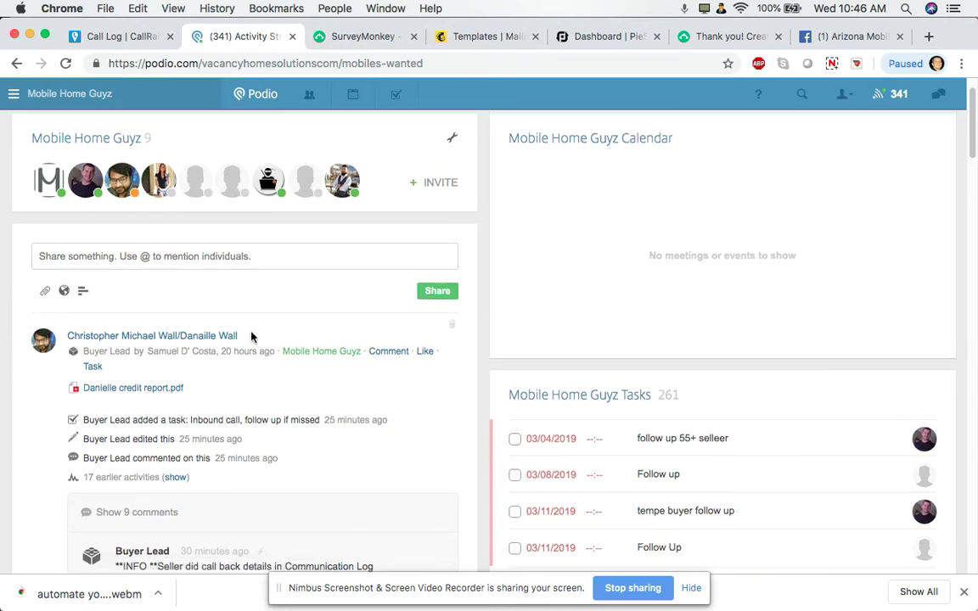
pyautogui.scroll(1, 252, 337)
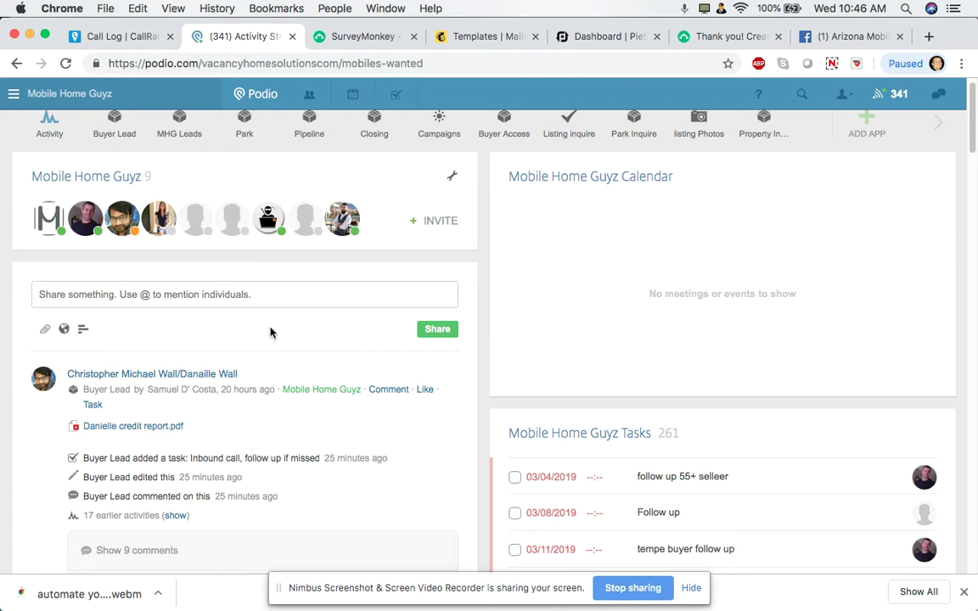
pyautogui.scroll(1, 270, 343)
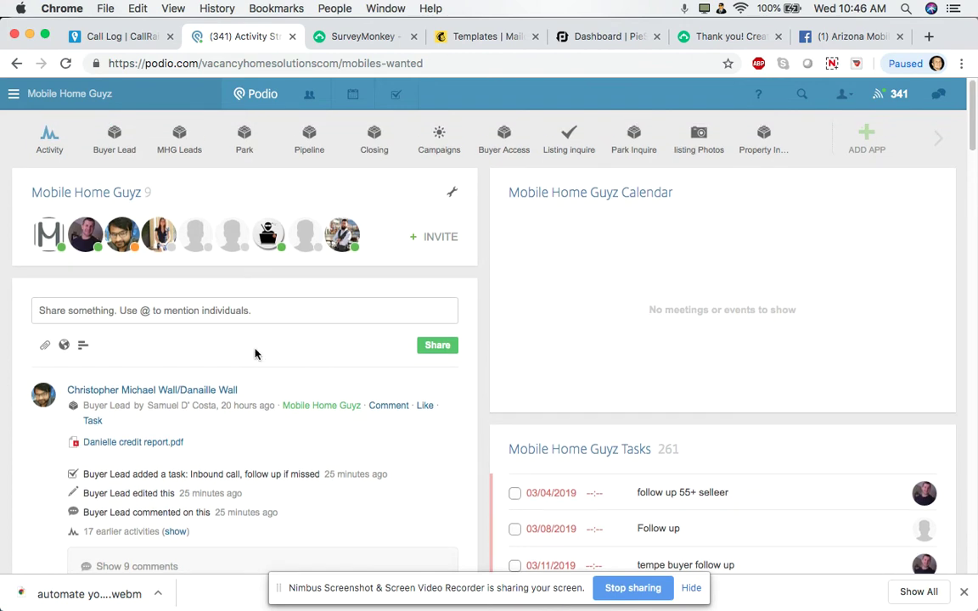
pyautogui.click(699, 593)
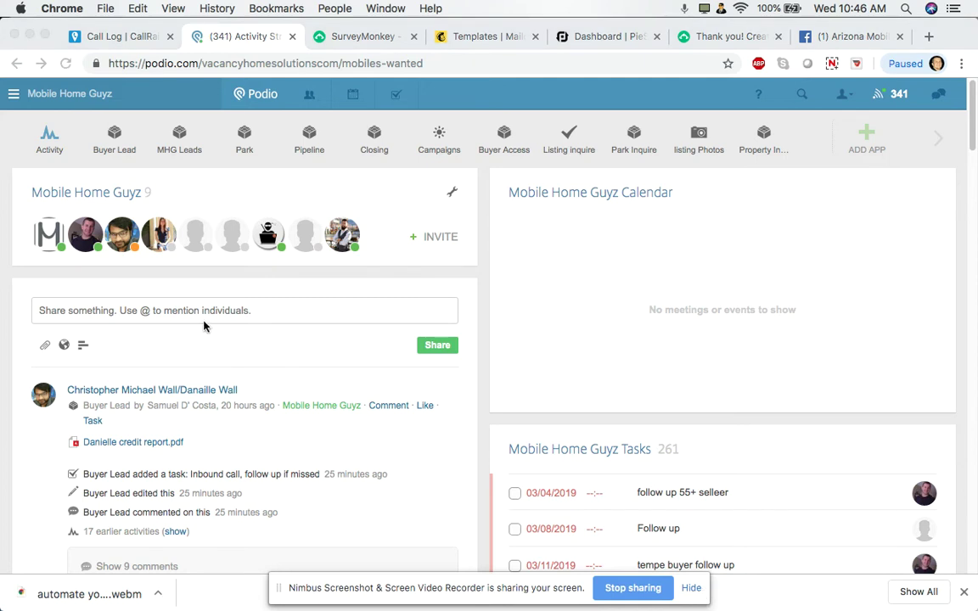
pyautogui.click(695, 591)
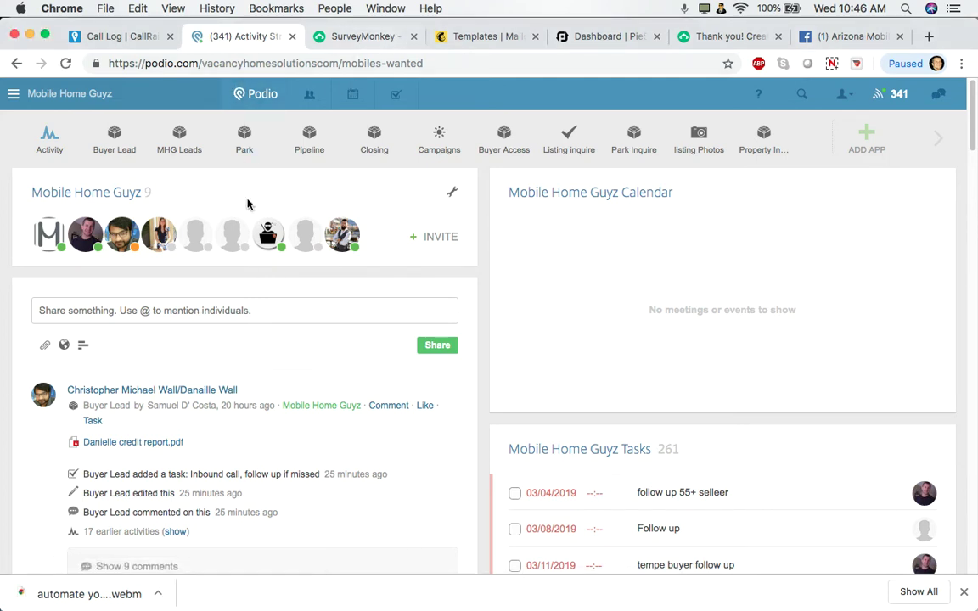
# Reload Podio again and scroll the activity stream to the test applicant's new Buyer Lead entry
pyautogui.click(64, 65)
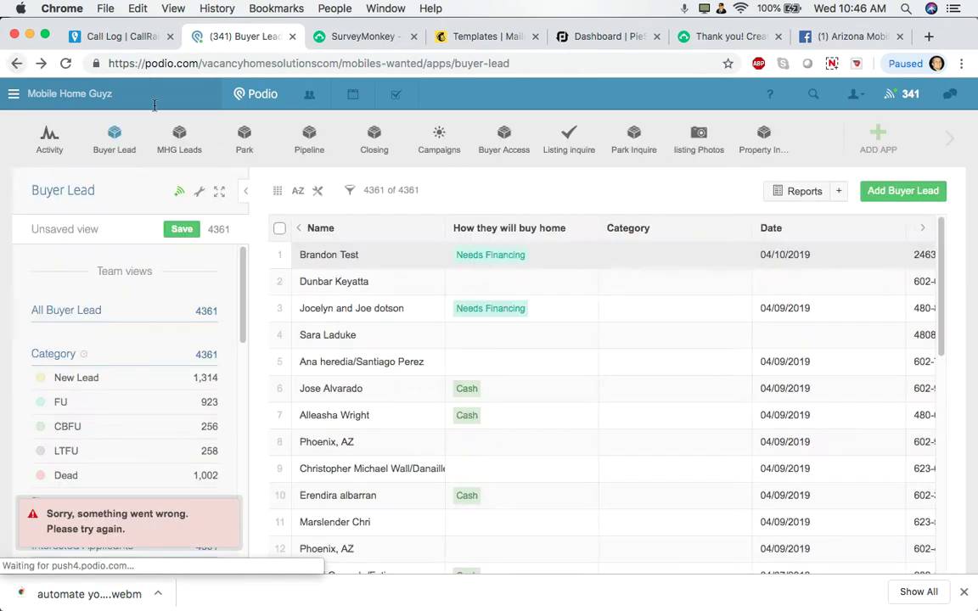
pyautogui.click(53, 138)
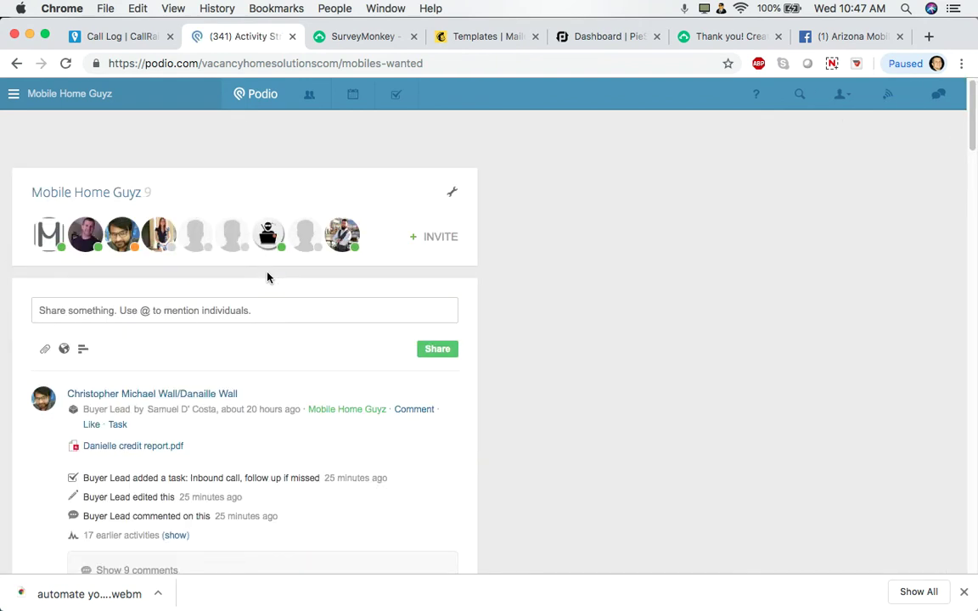
pyautogui.scroll(-2, 267, 277)
pyautogui.scroll(-4, 267, 277)
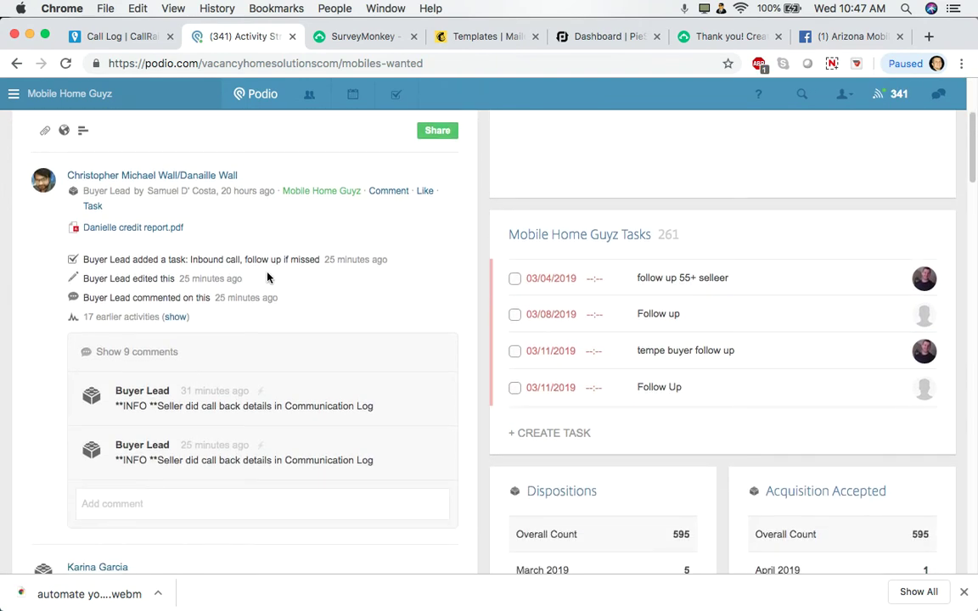
pyautogui.scroll(5, 267, 277)
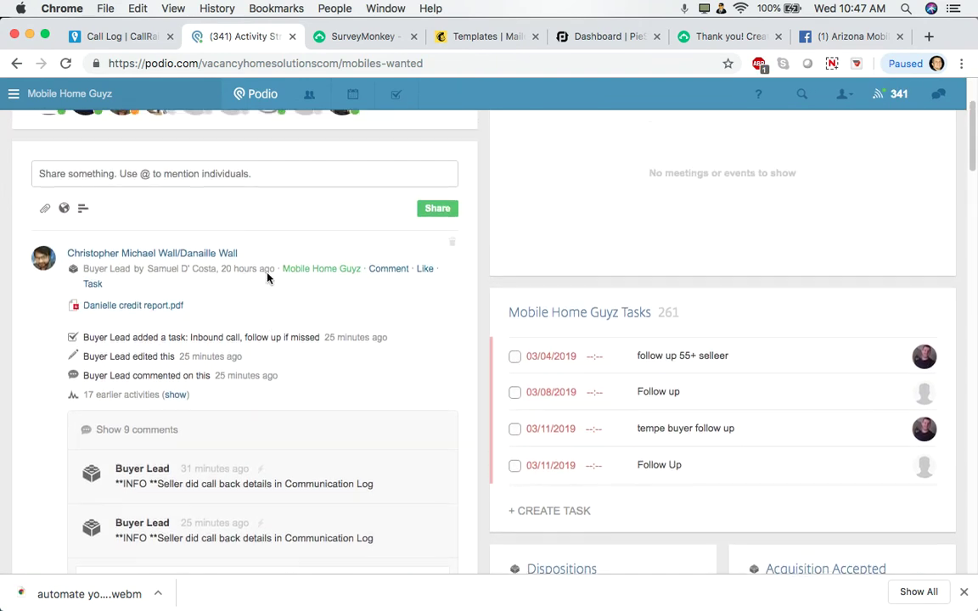
pyautogui.scroll(1, 266, 277)
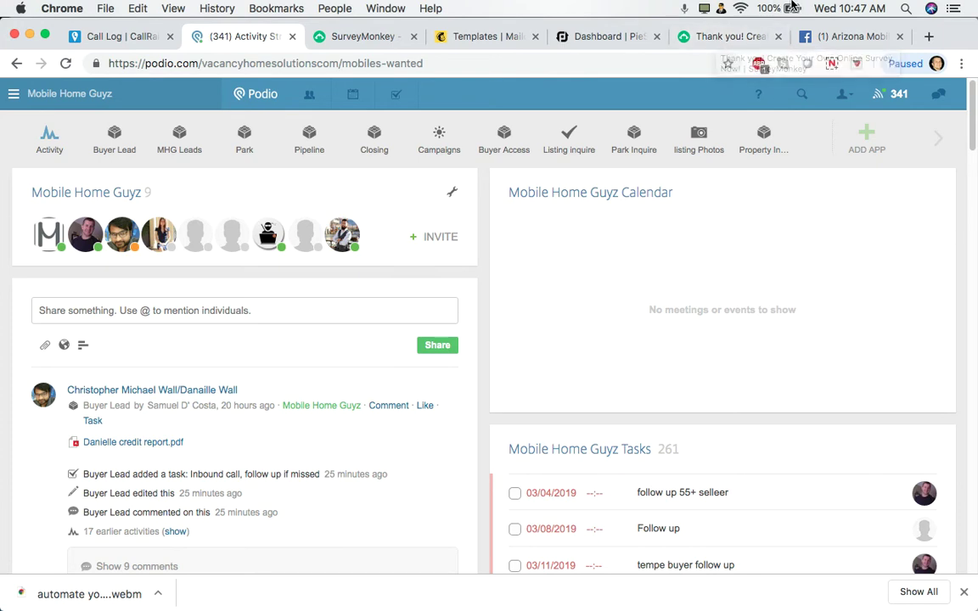
pyautogui.click(832, 64)
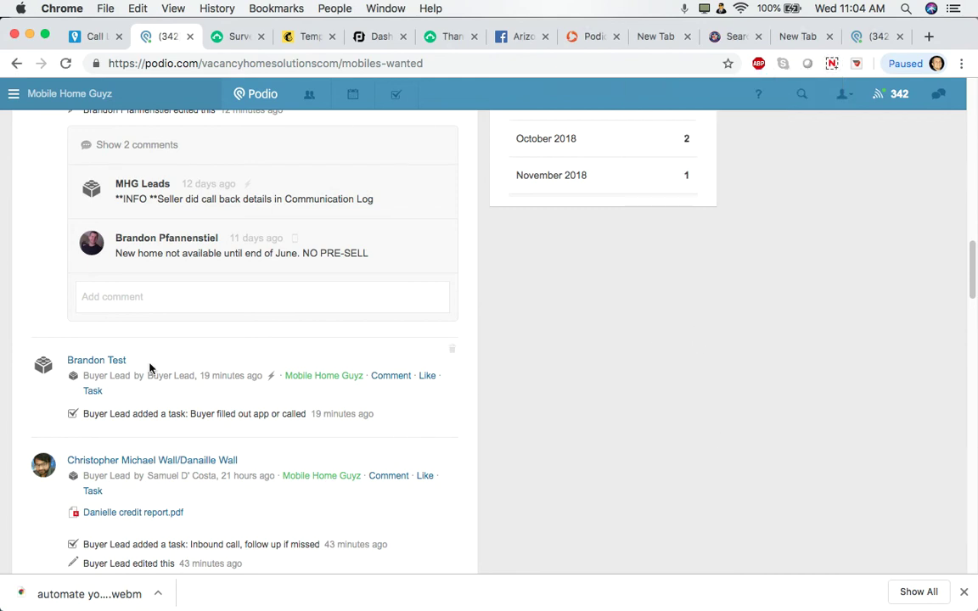
# Open the test applicant's Buyer Lead record and review its survey-filled fields, like 2500 income and Chandler
pyautogui.click(90, 365)
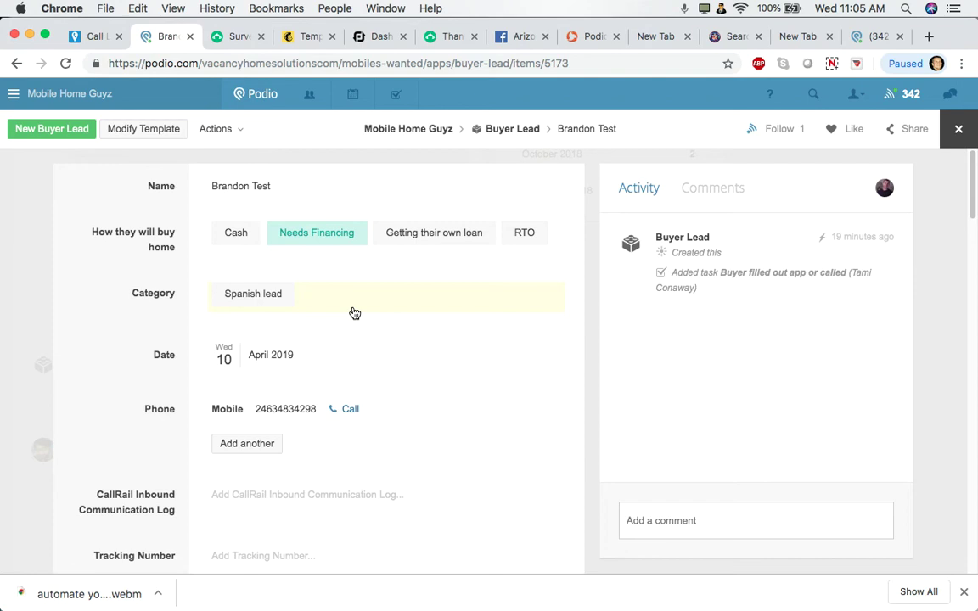
pyautogui.scroll(-10, 354, 313)
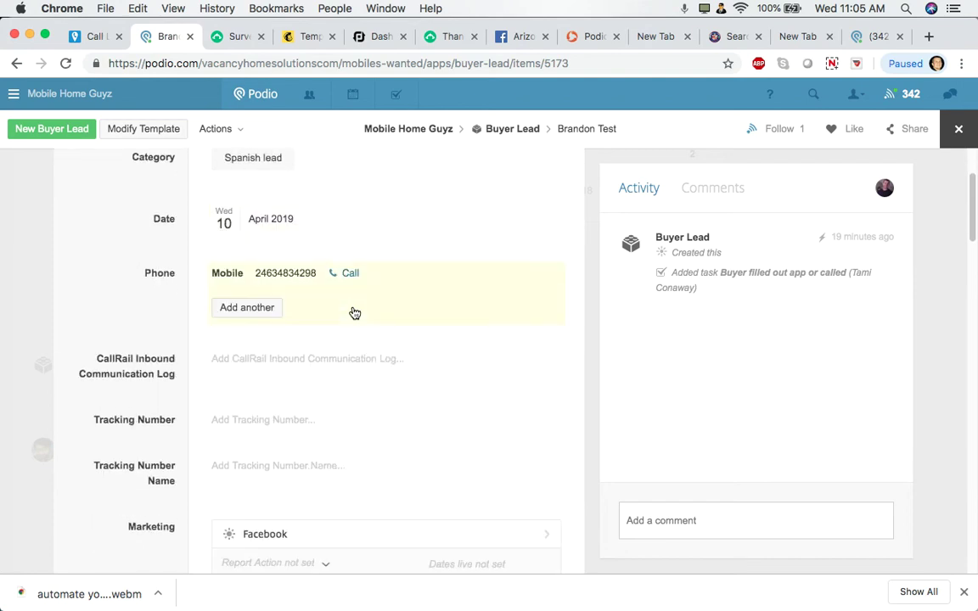
pyautogui.scroll(-1, 353, 311)
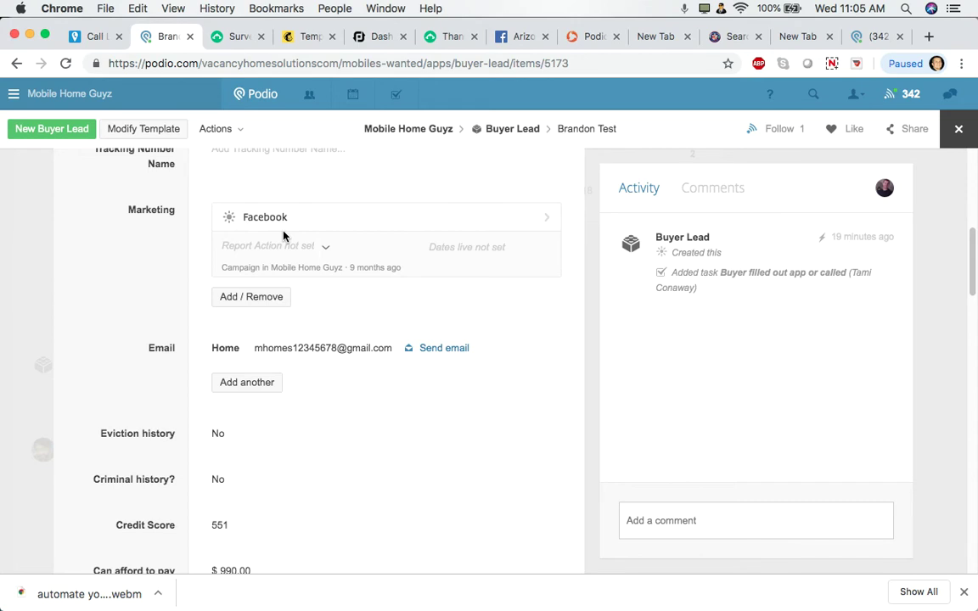
pyautogui.scroll(-4, 288, 242)
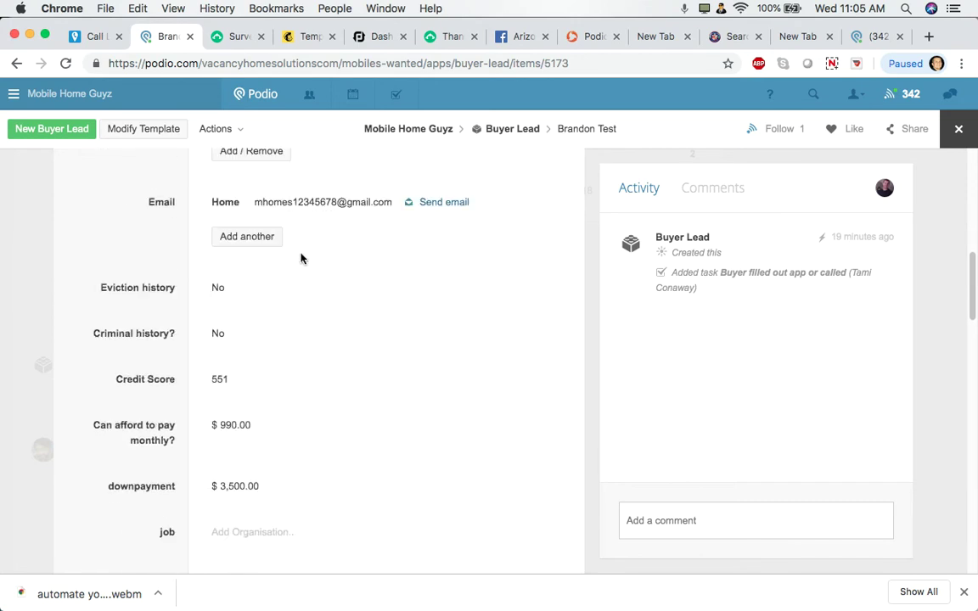
pyautogui.scroll(-1, 246, 355)
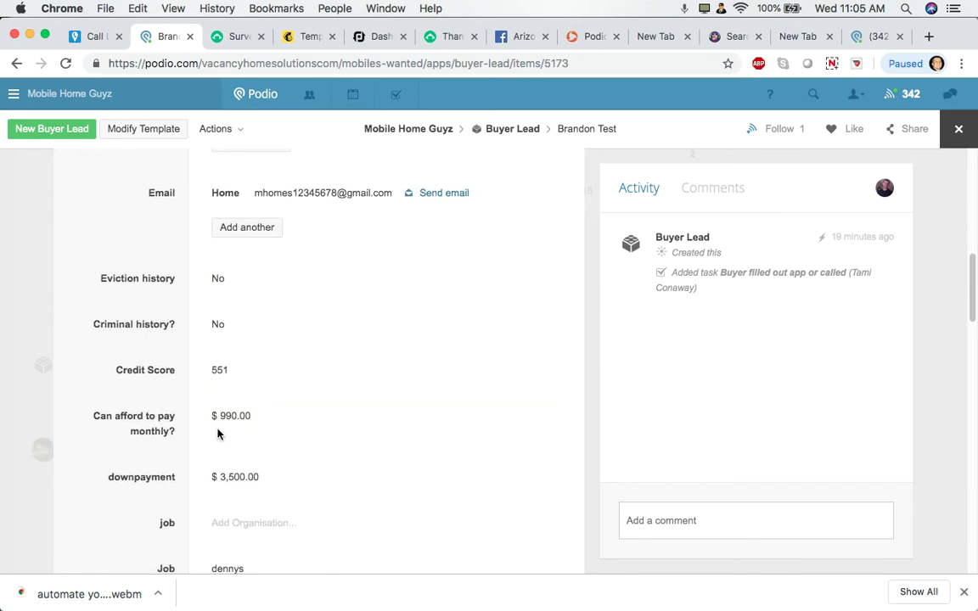
pyautogui.scroll(-10, 217, 435)
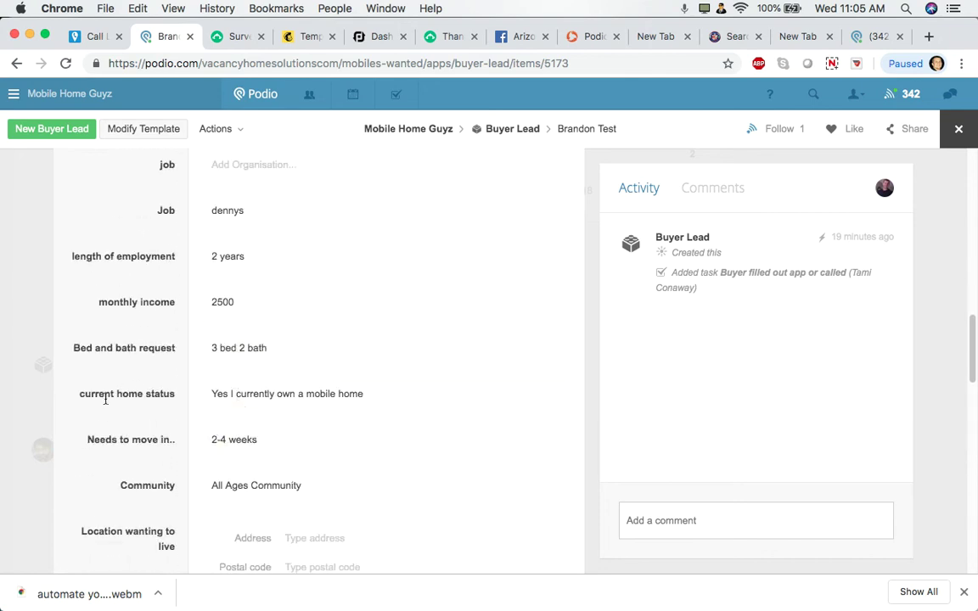
pyautogui.moveTo(86, 395); pyautogui.dragTo(211, 415)
pyautogui.click(296, 422)
pyautogui.click(348, 393)
pyautogui.click(121, 427)
pyautogui.scroll(-1, 143, 395)
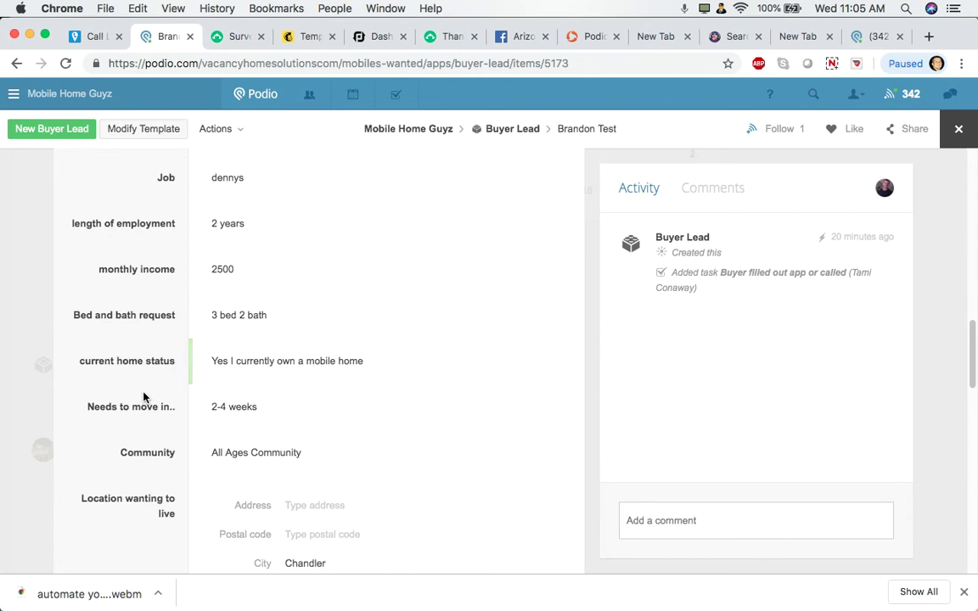
pyautogui.scroll(-10, 241, 390)
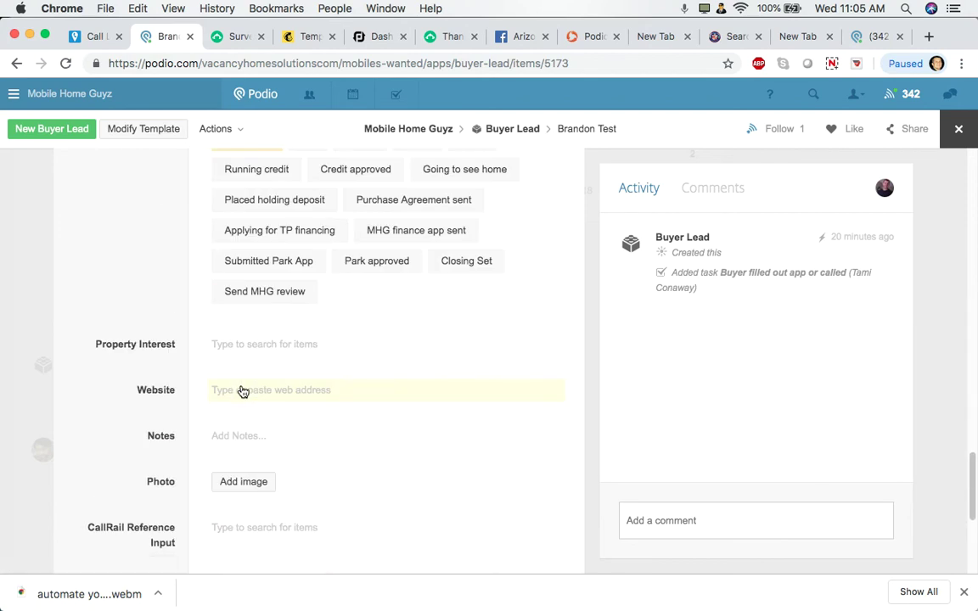
# Scroll the lead record to its Tasks field, then bring up Mailchimp's Templates list
pyautogui.scroll(-8, 241, 393)
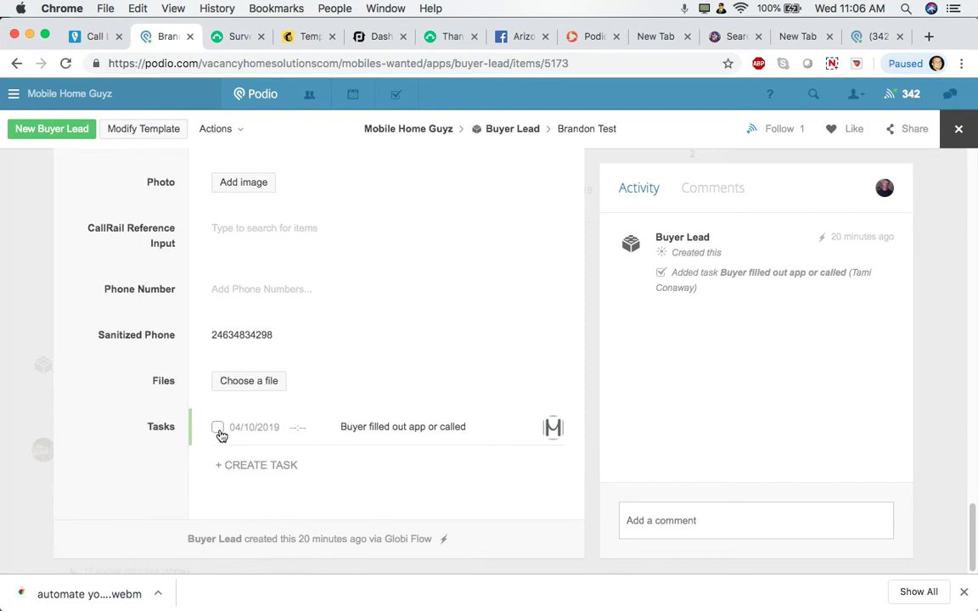
pyautogui.scroll(15, 431, 448)
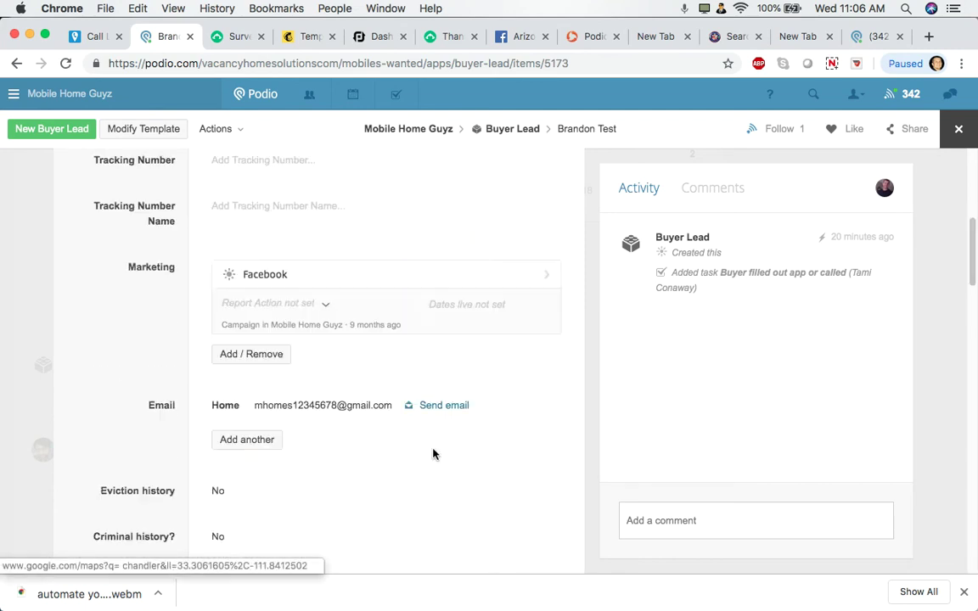
pyautogui.scroll(-5, 279, 416)
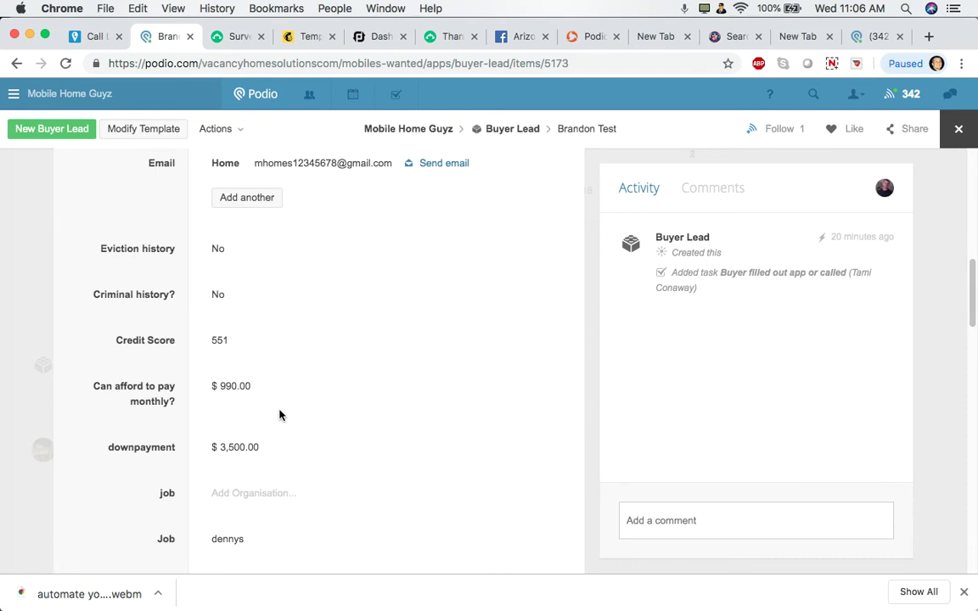
pyautogui.scroll(-1, 283, 409)
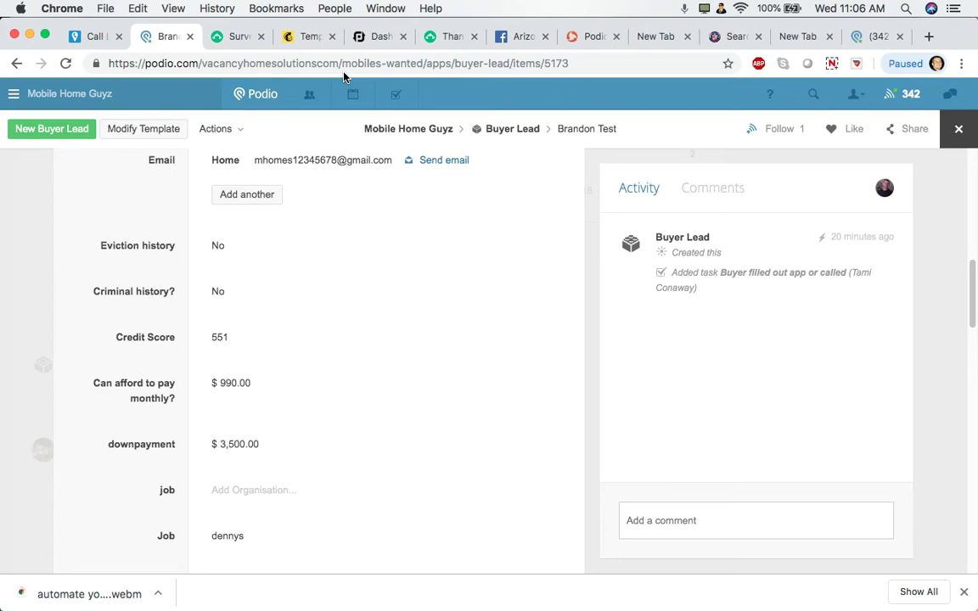
pyautogui.click(311, 36)
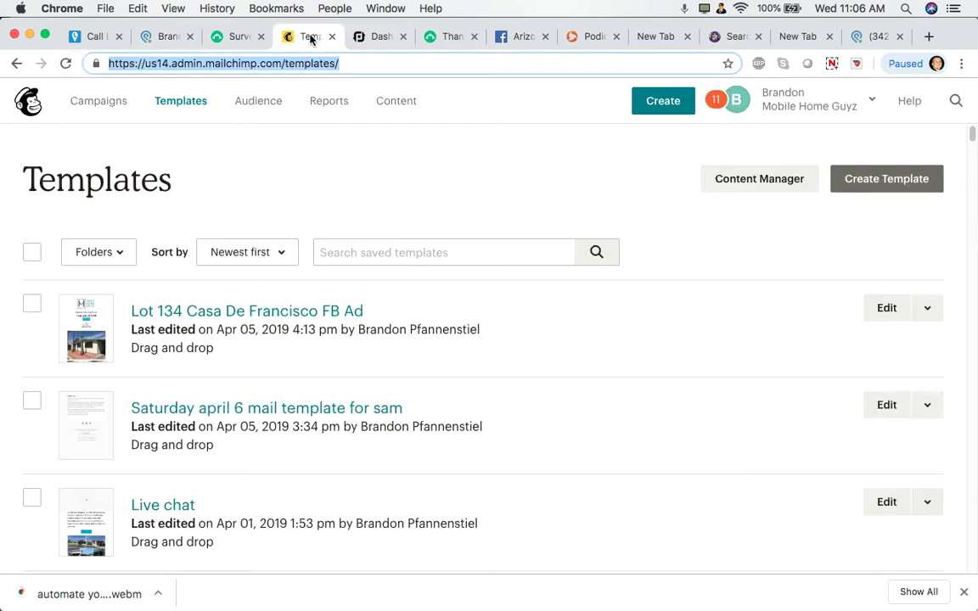
pyautogui.click(281, 108)
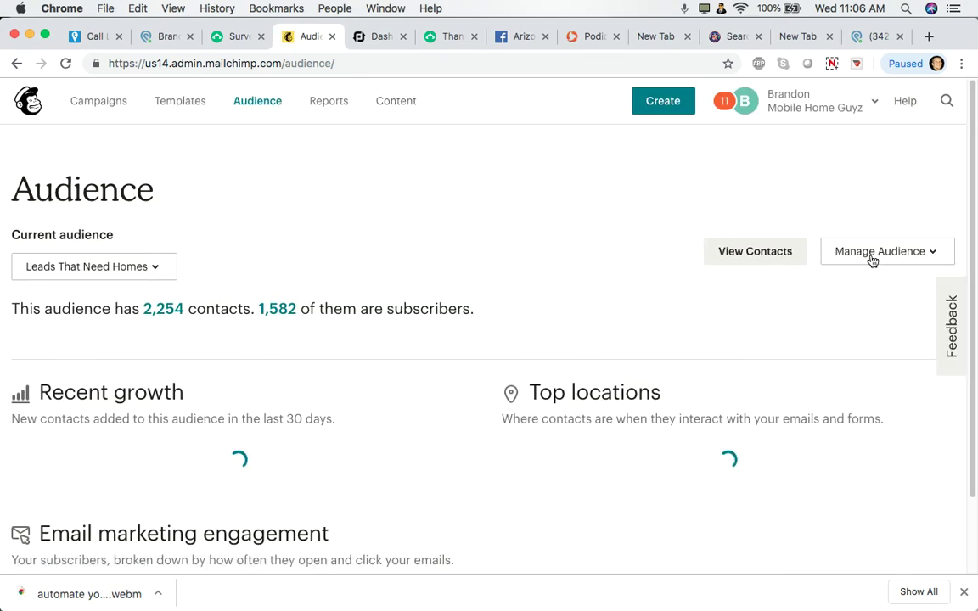
pyautogui.click(872, 260)
pyautogui.click(858, 467)
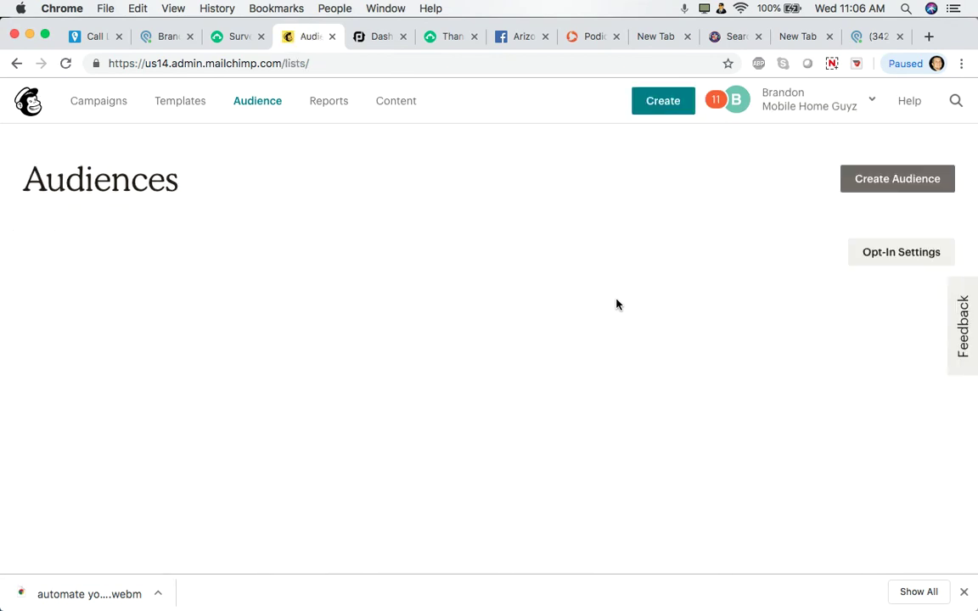
pyautogui.scroll(-2, 510, 319)
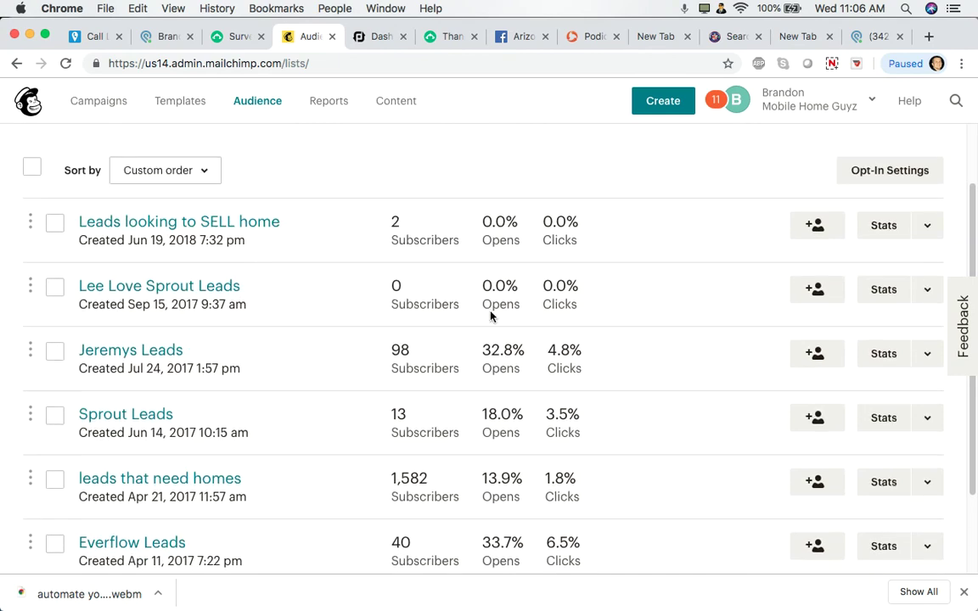
pyautogui.click(223, 490)
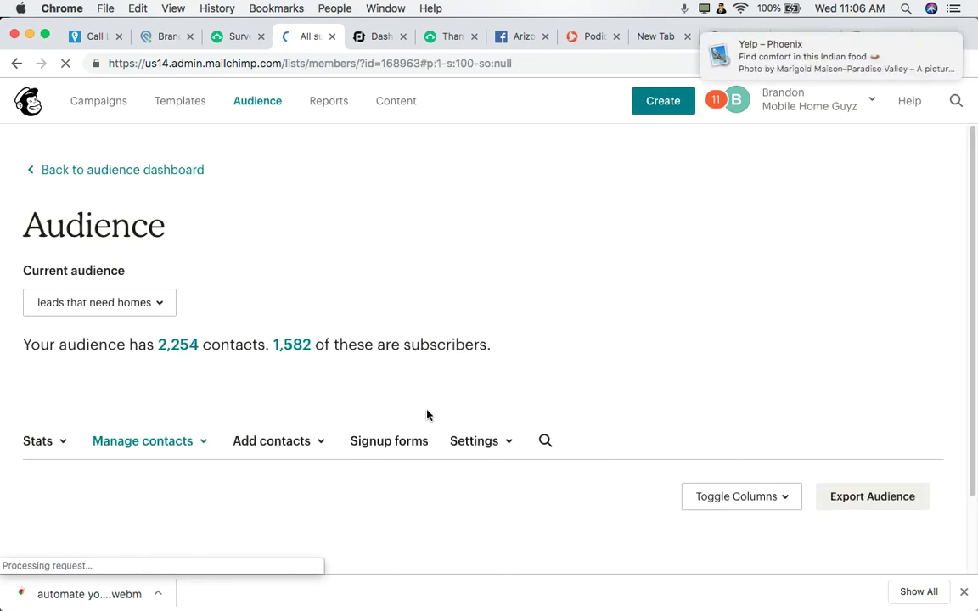
pyautogui.scroll(-2, 427, 415)
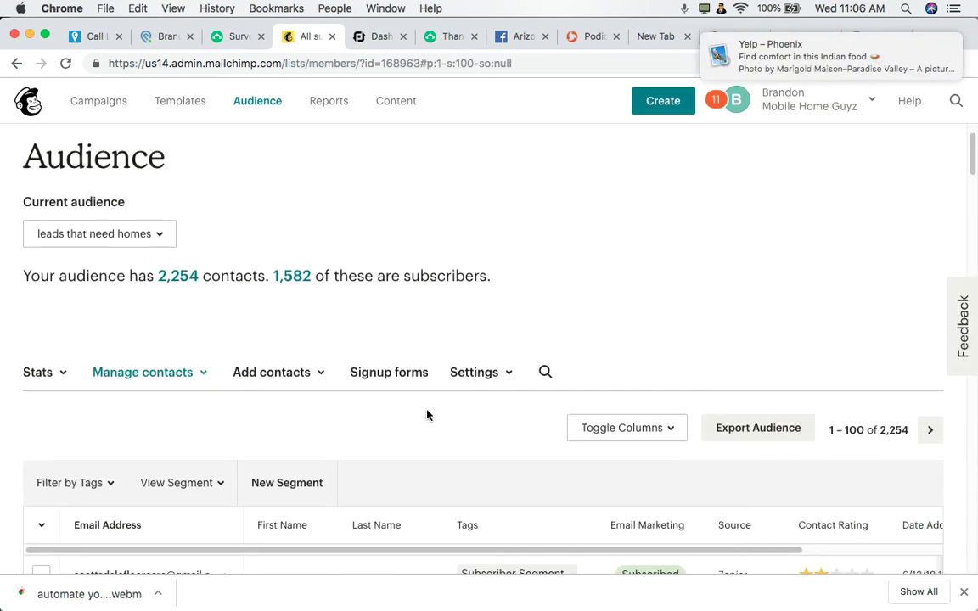
pyautogui.scroll(-2, 427, 416)
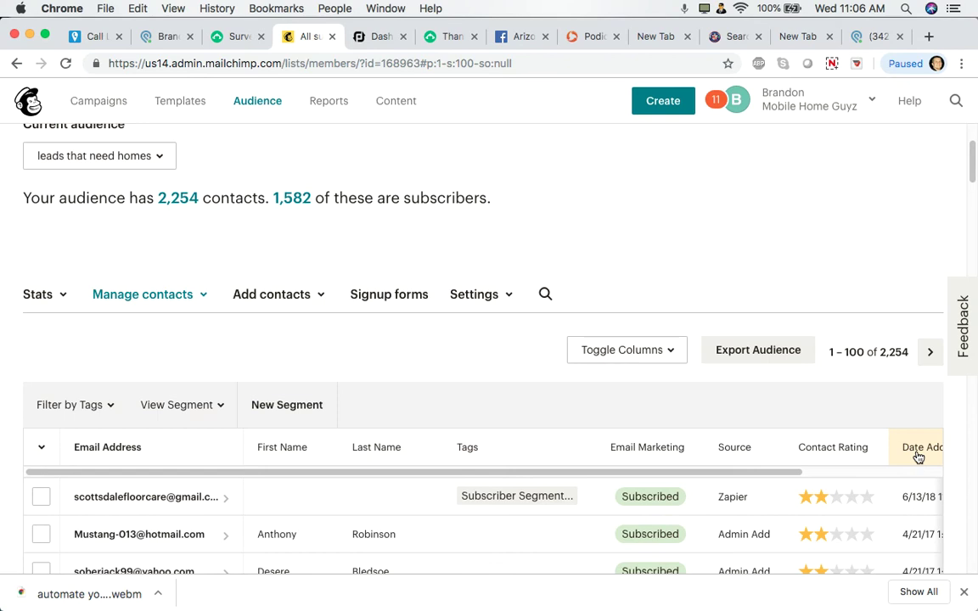
pyautogui.click(194, 108)
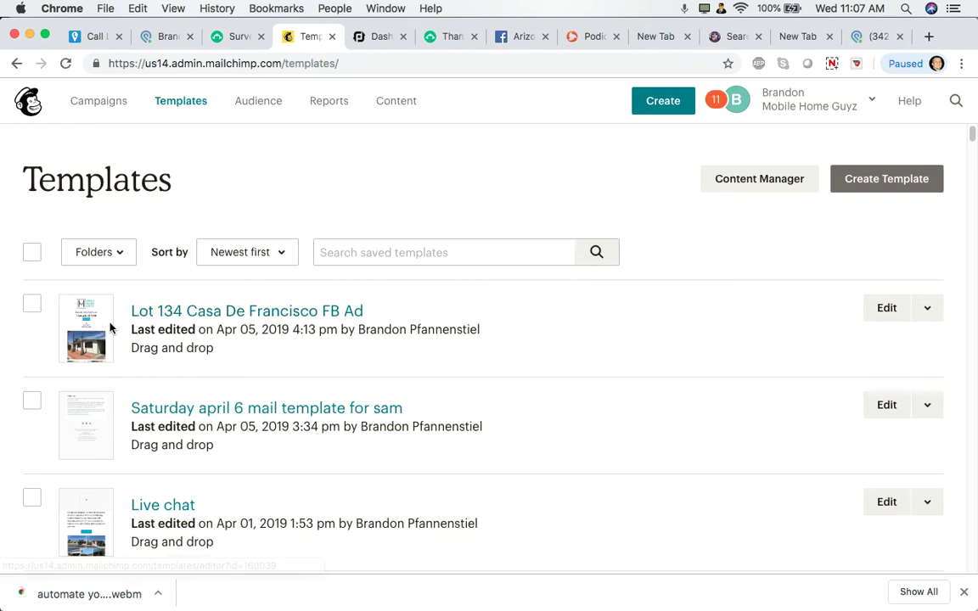
# Read the Lot 134 Casa De Francisco template down to CALL NOW, then view CallRail's tracking numbers
pyautogui.click(174, 313)
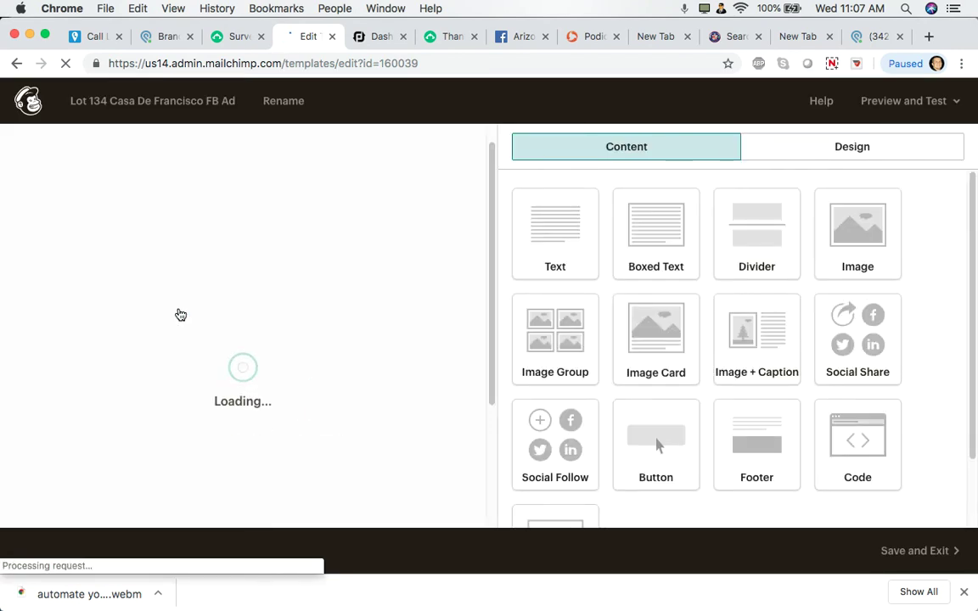
pyautogui.scroll(-3, 179, 312)
pyautogui.scroll(-2, 178, 313)
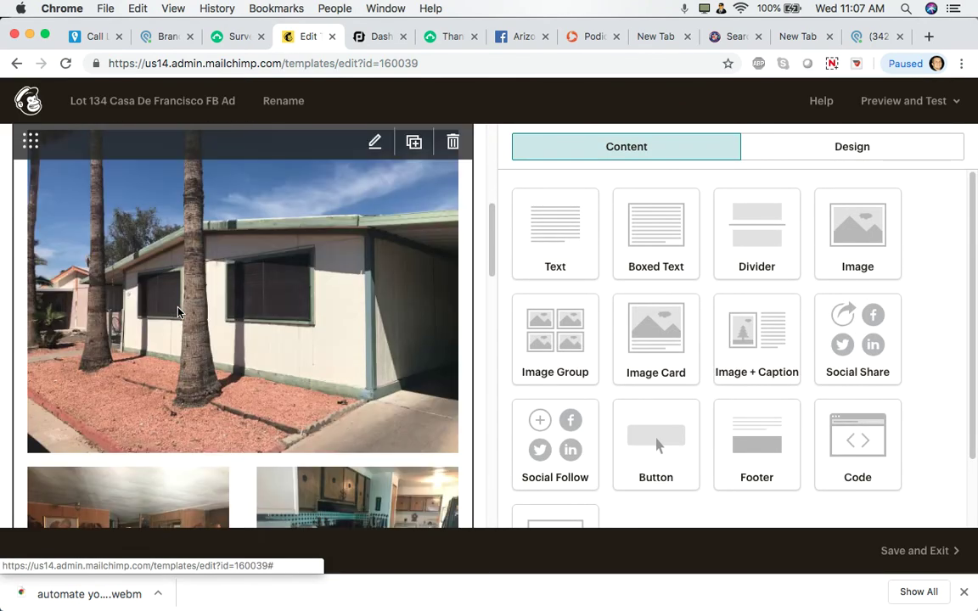
pyautogui.scroll(6, 179, 311)
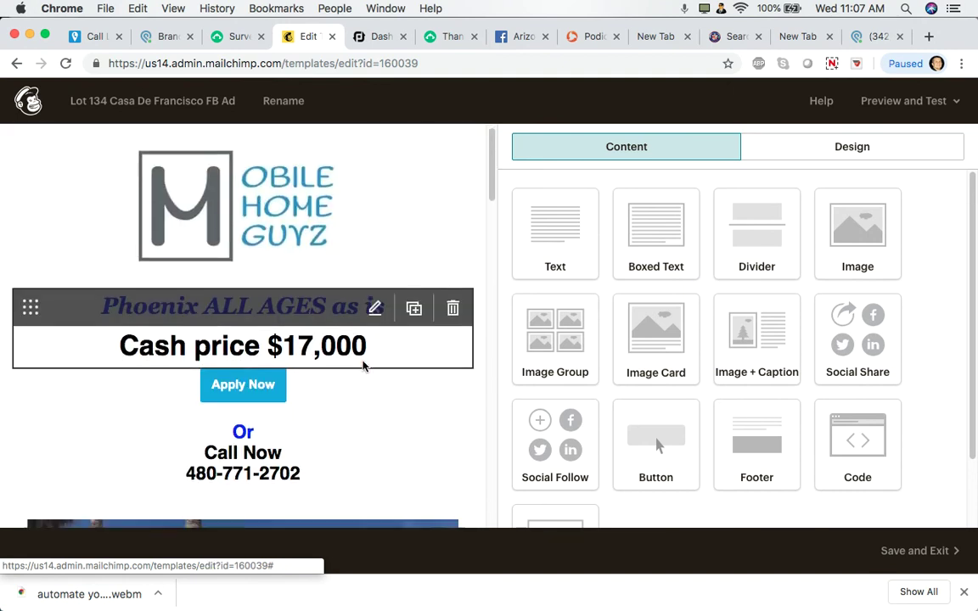
pyautogui.scroll(-5, 364, 364)
pyautogui.scroll(-10, 363, 365)
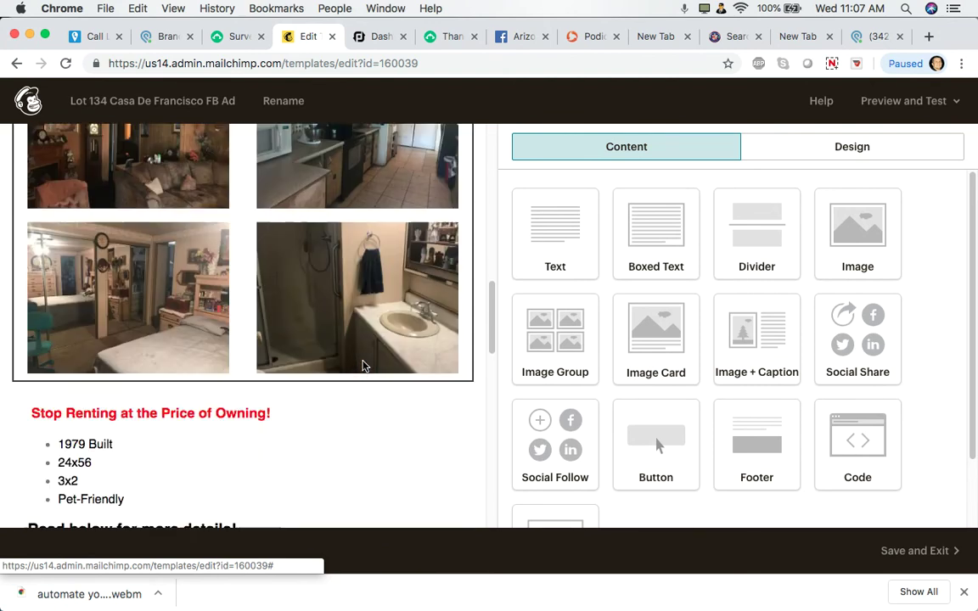
pyautogui.scroll(-3, 362, 366)
pyautogui.scroll(-3, 363, 366)
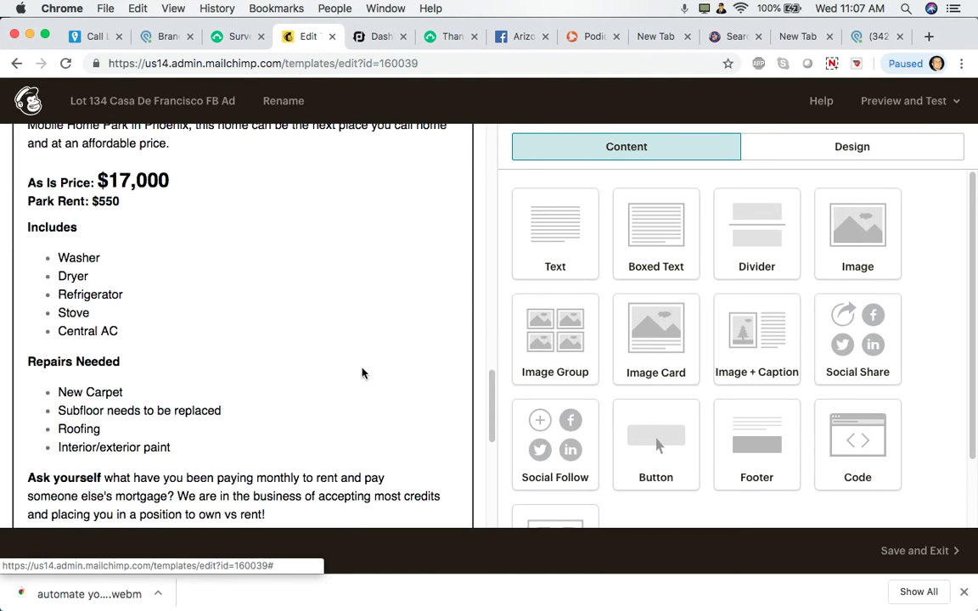
pyautogui.scroll(-3, 360, 373)
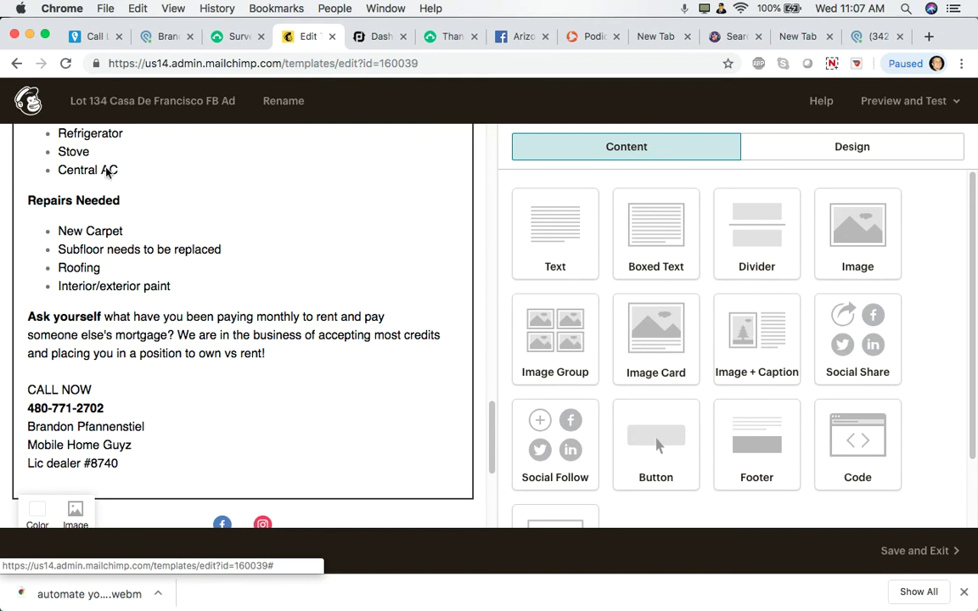
pyautogui.click(98, 37)
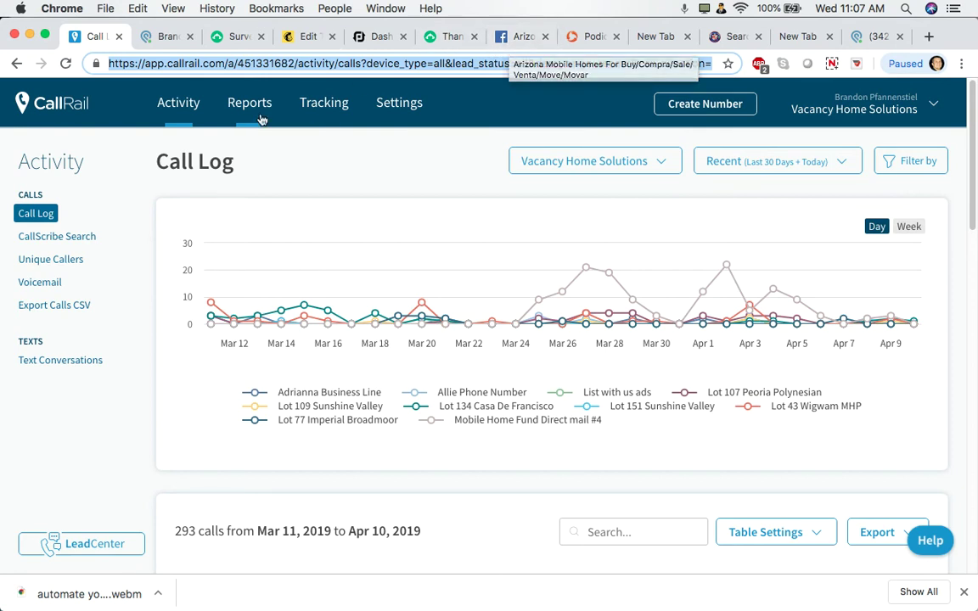
pyautogui.click(327, 114)
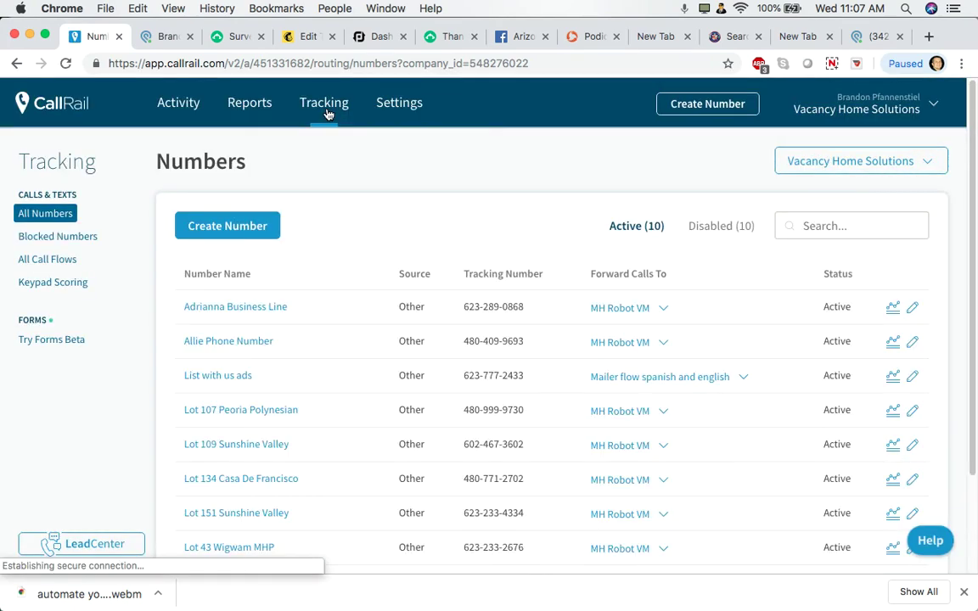
# Scroll the CallRail Numbers list to the active Lot 134 Casa De Francisco tracking number
pyautogui.scroll(-1, 332, 500)
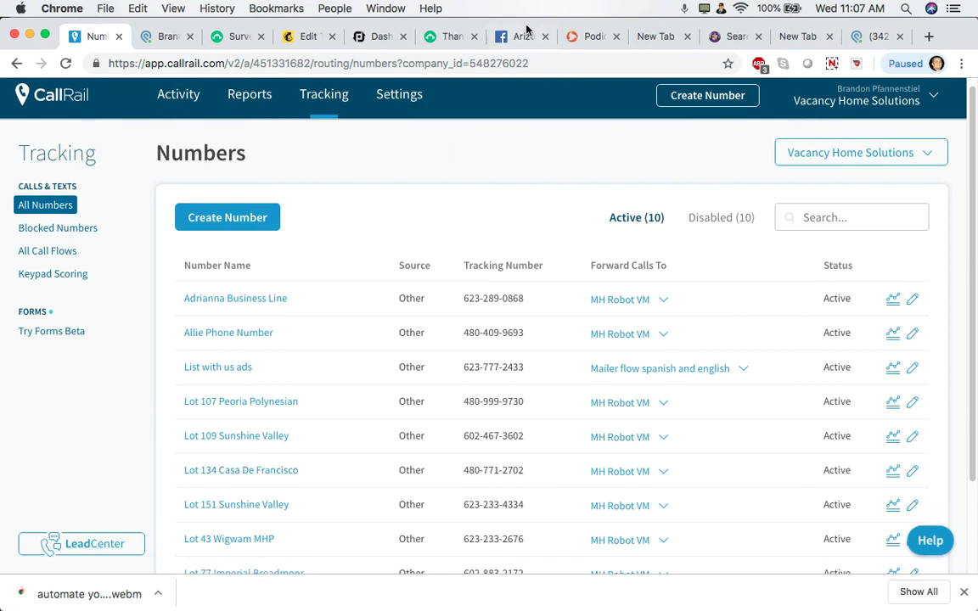
# Scroll through the Mailchimp property email to confirm its call-now number, then go back to CallRail
pyautogui.click(305, 36)
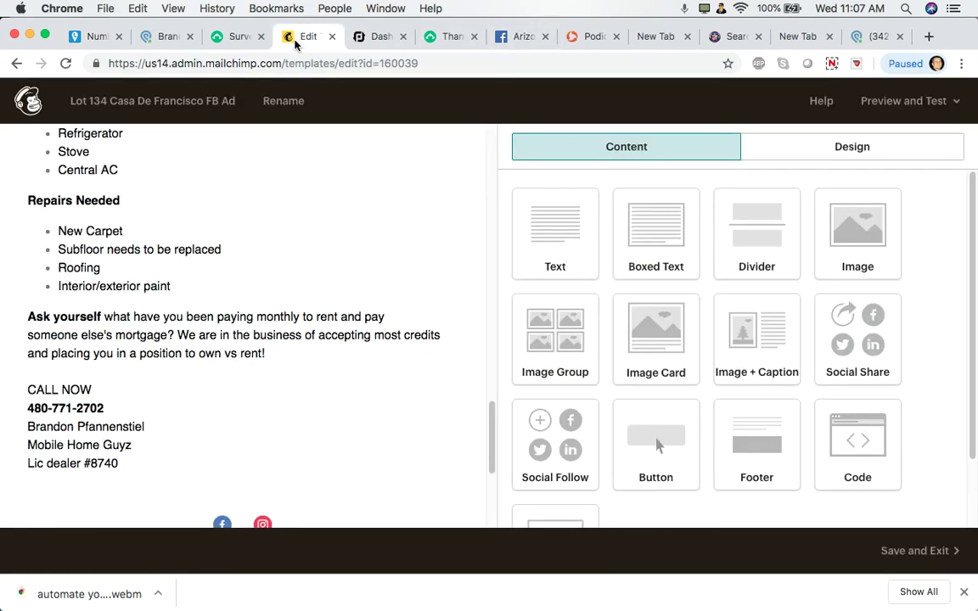
pyautogui.scroll(5, 272, 371)
pyautogui.scroll(-10, 273, 371)
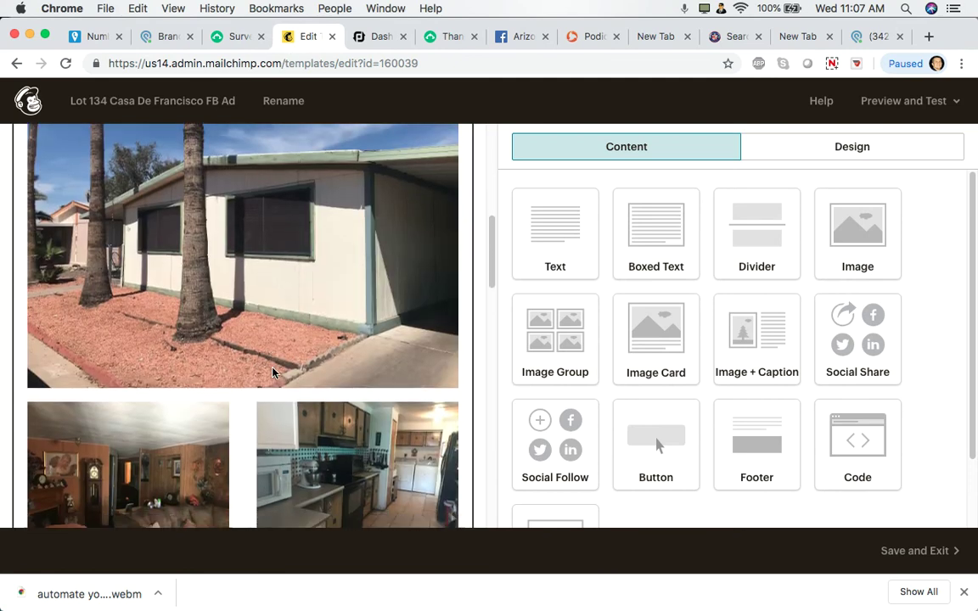
pyautogui.scroll(-12, 273, 371)
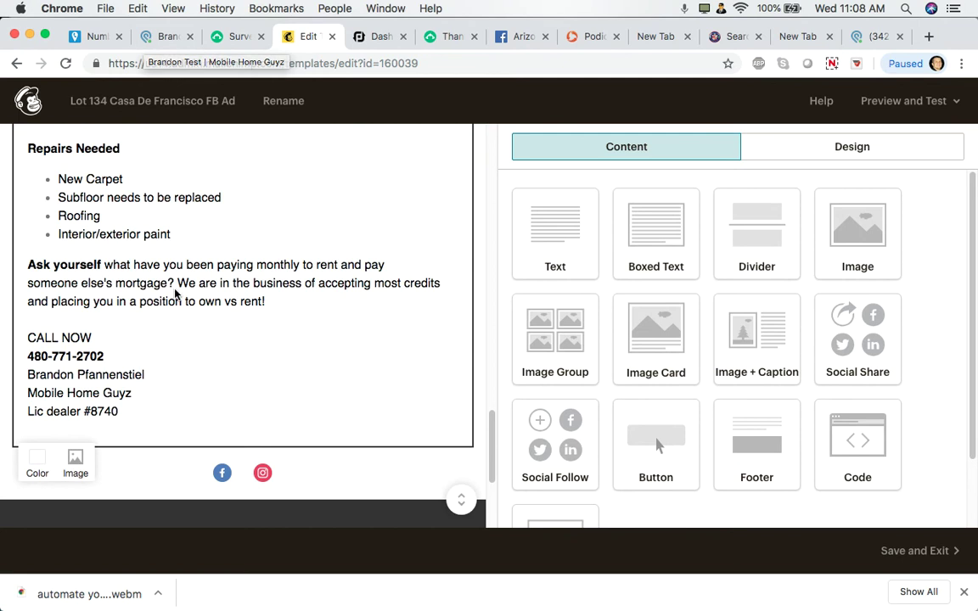
pyautogui.scroll(15, 175, 292)
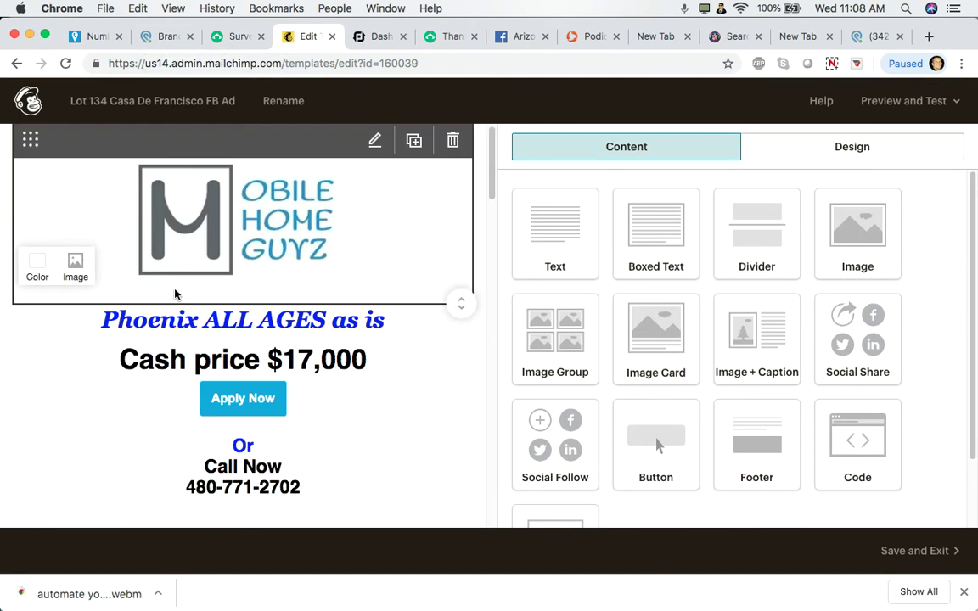
pyautogui.scroll(-10, 175, 293)
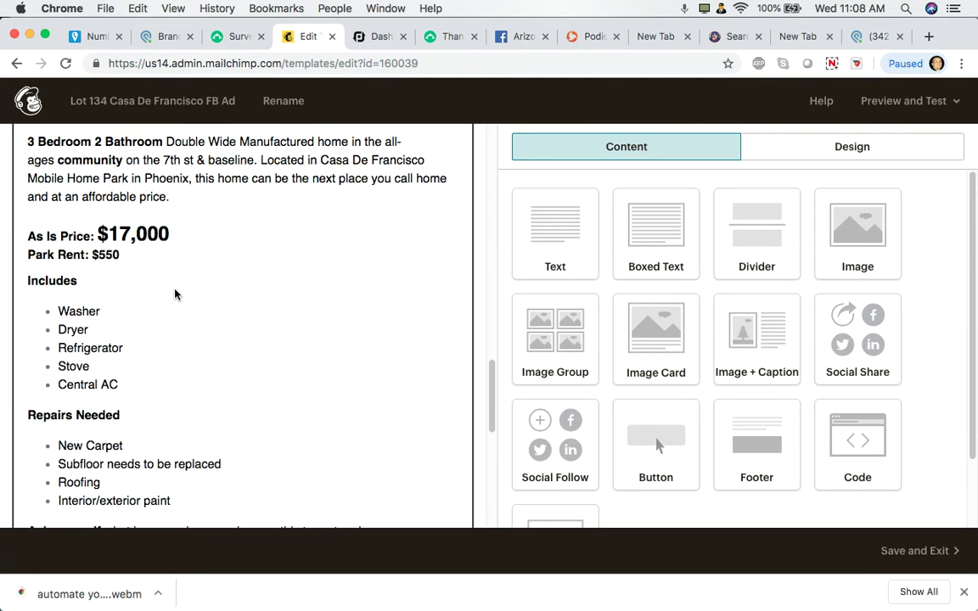
pyautogui.scroll(-5, 162, 323)
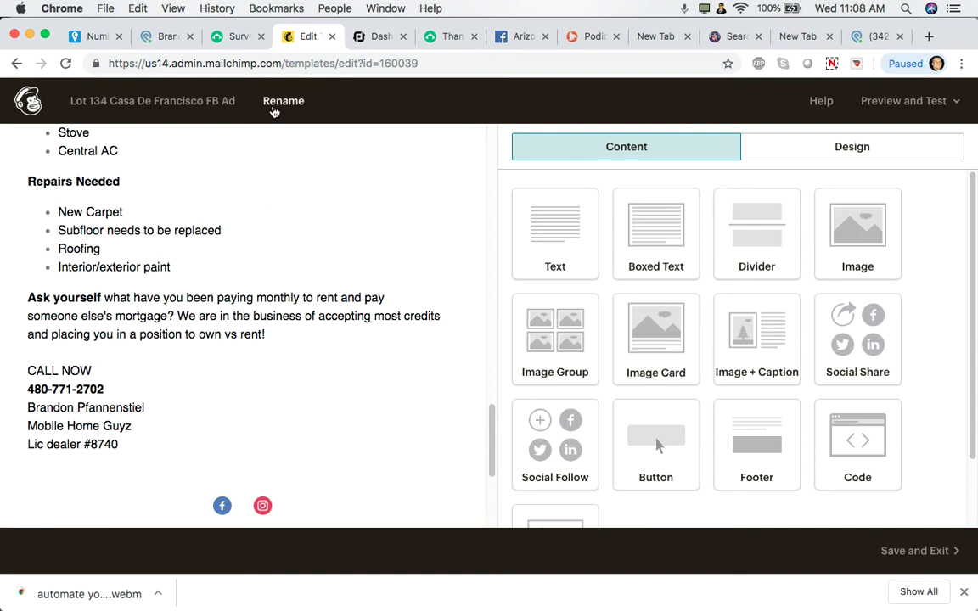
pyautogui.scroll(8, 275, 284)
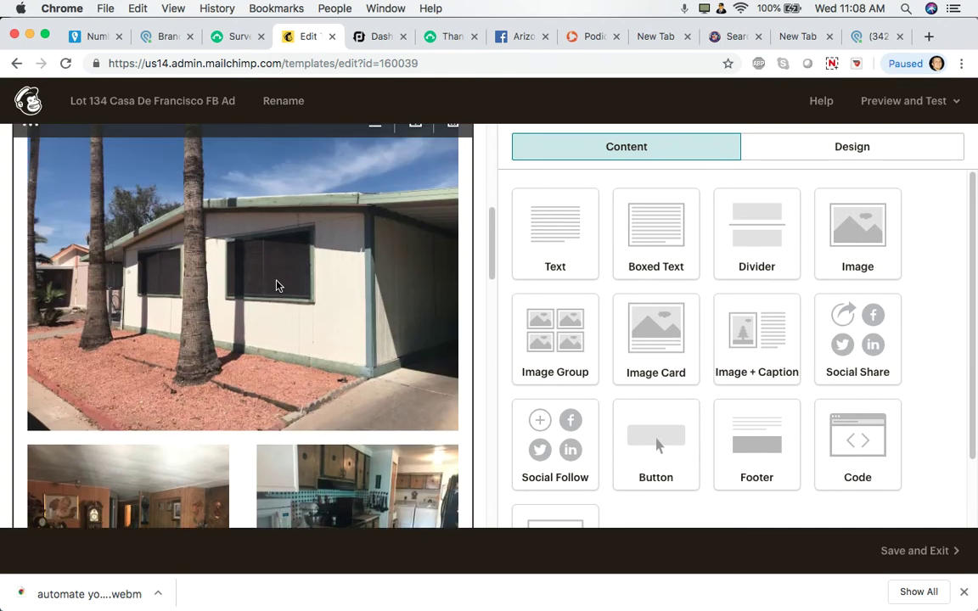
pyautogui.click(97, 35)
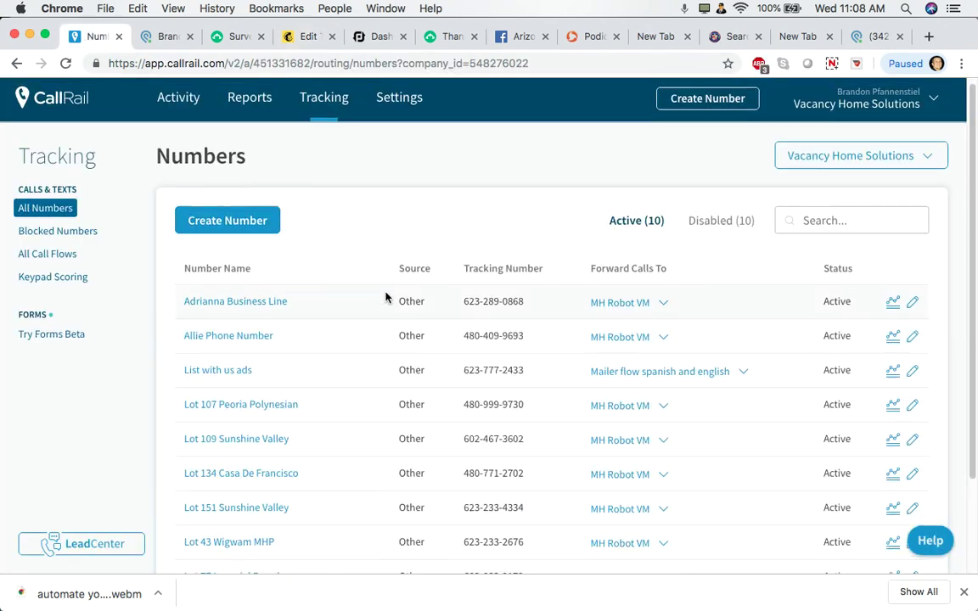
# Show CallRail's Call Log charting 293 calls from Mar 11 to Apr 10, 2019, leaving the company unchanged
pyautogui.click(178, 103)
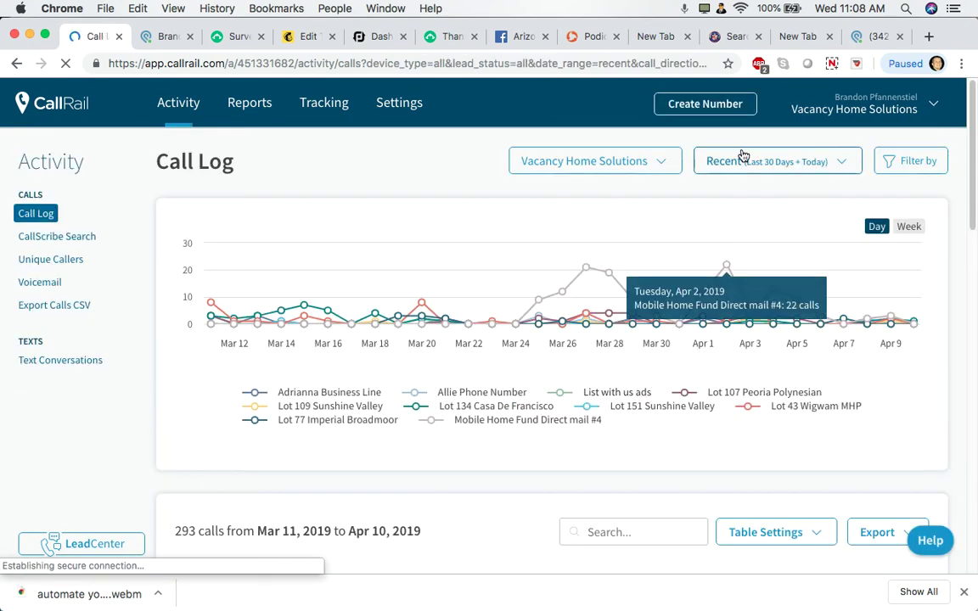
pyautogui.click(643, 163)
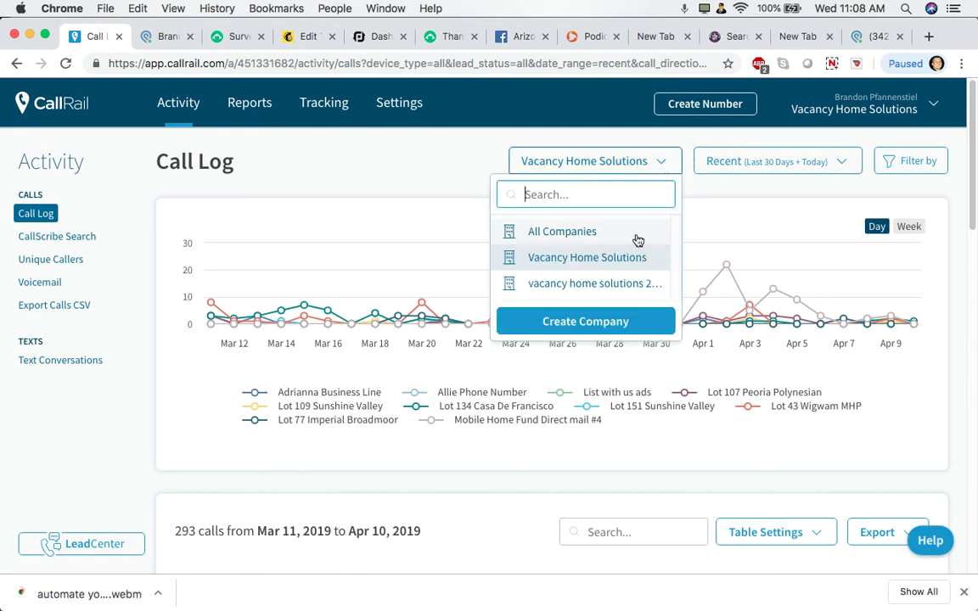
pyautogui.click(403, 174)
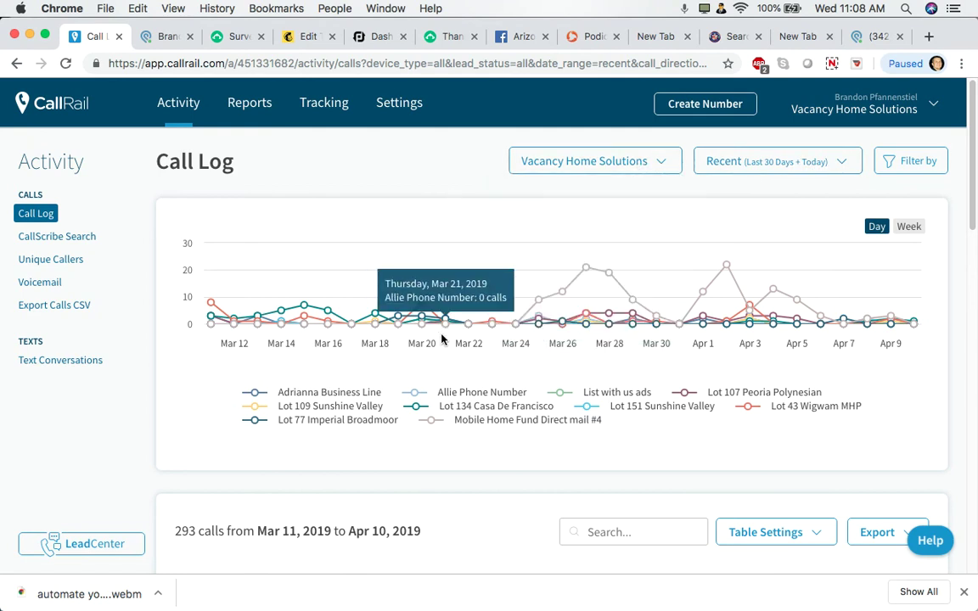
pyautogui.scroll(-1, 442, 339)
pyautogui.scroll(1, 442, 339)
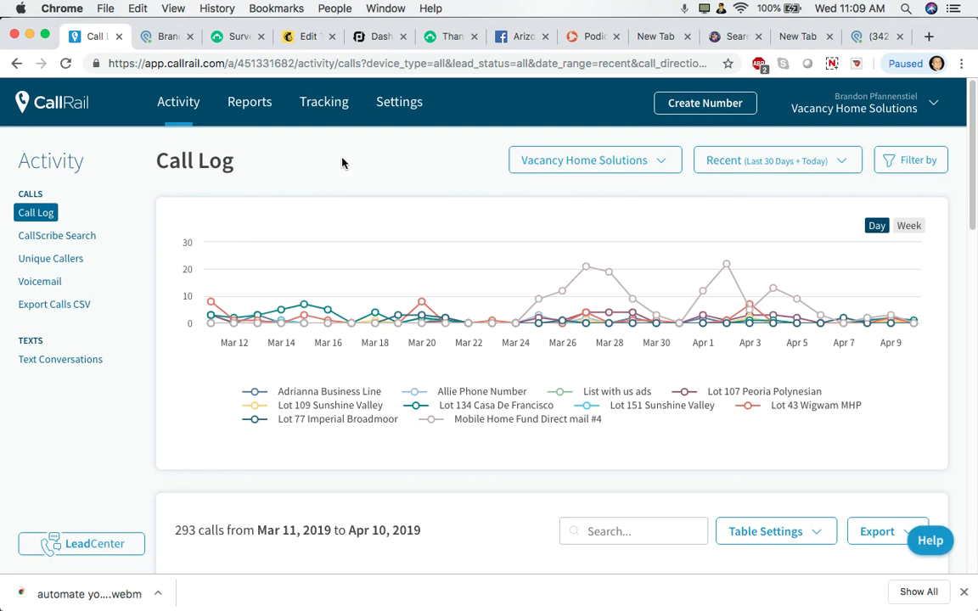
# In the Globiflow tab, load the Zapier dashboard by entering 'za' in the address bar
pyautogui.click(451, 44)
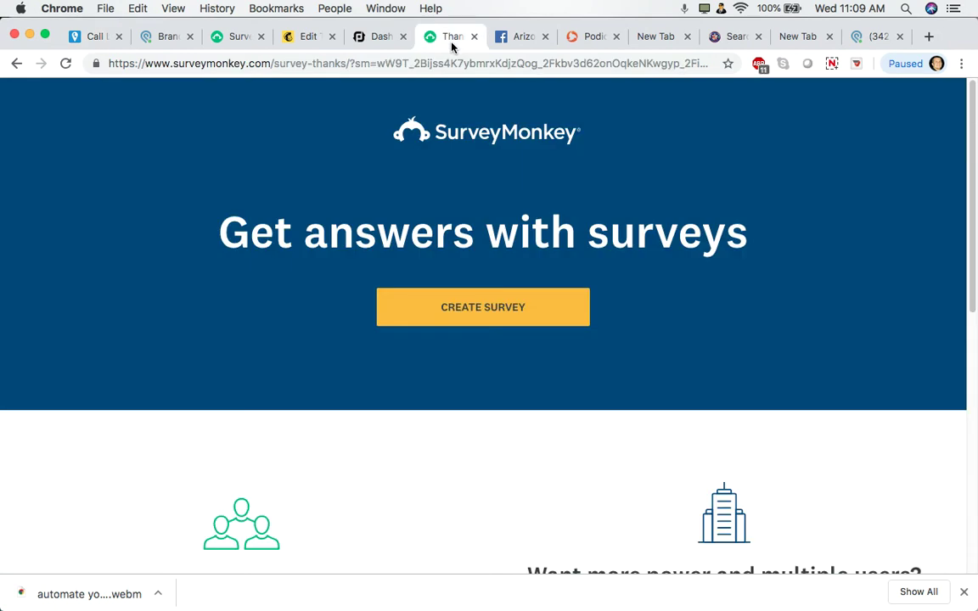
pyautogui.click(95, 39)
pyautogui.click(591, 38)
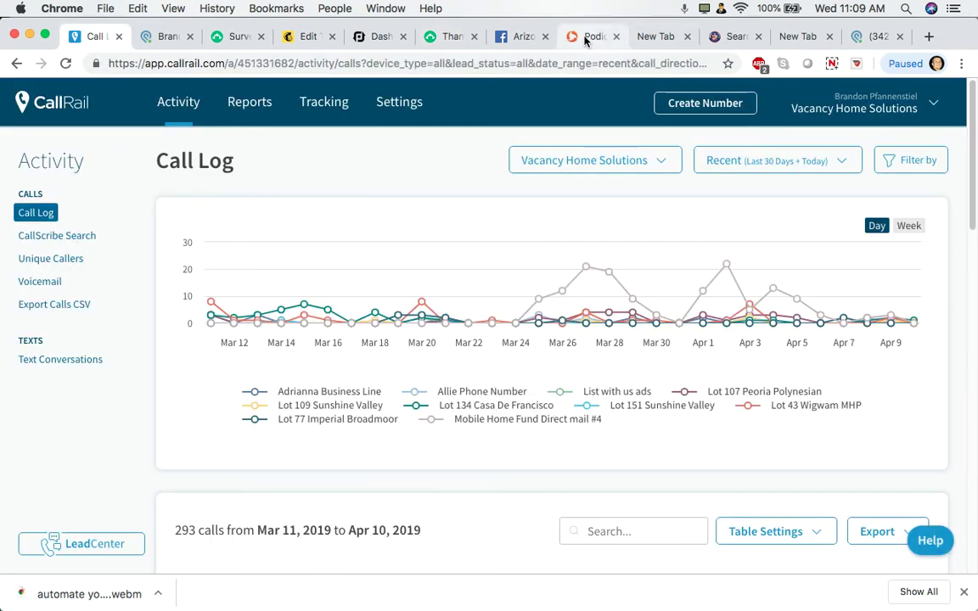
pyautogui.click(576, 61)
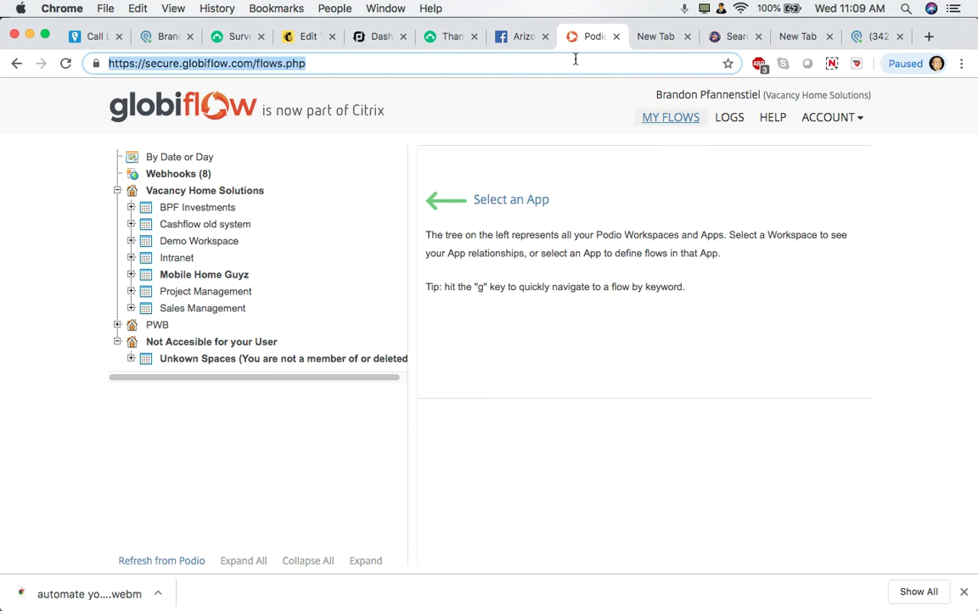
pyautogui.write('za')
pyautogui.press('Return')
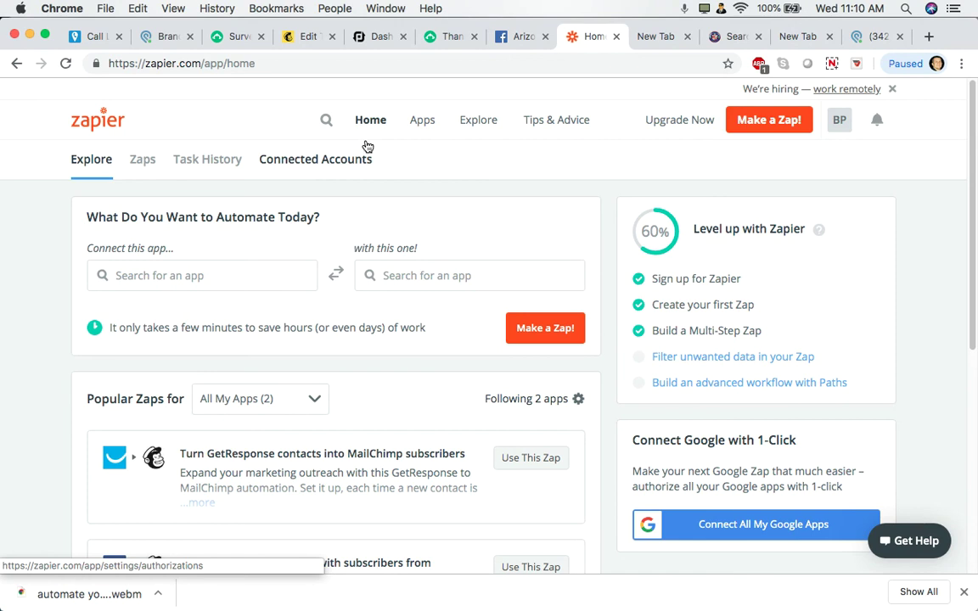
# Close the test buyer-lead record, check the 4362-lead Buyer Lead list, and return to Activity
pyautogui.click(161, 35)
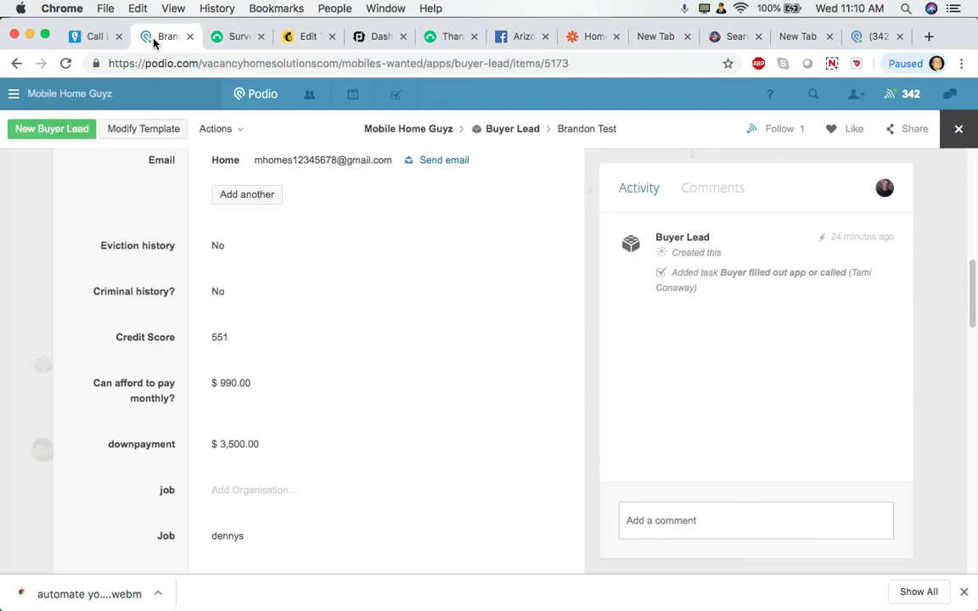
pyautogui.scroll(3, 435, 247)
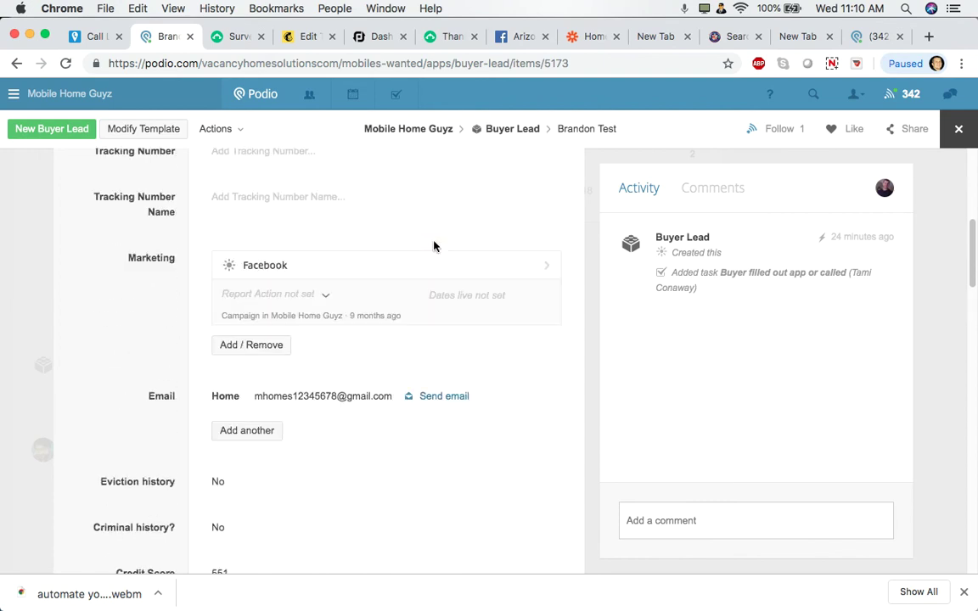
pyautogui.scroll(5, 434, 246)
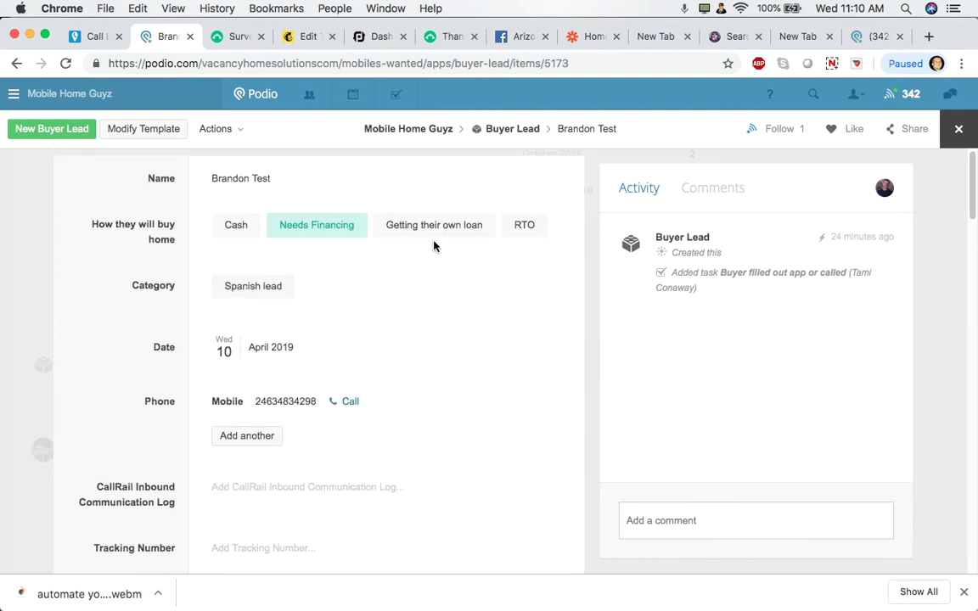
pyautogui.click(956, 129)
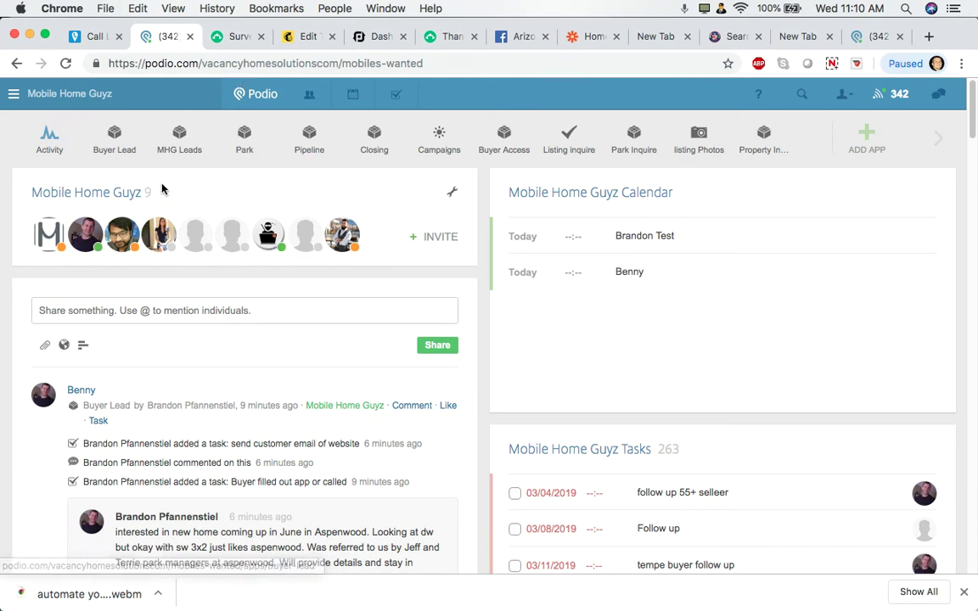
pyautogui.click(114, 149)
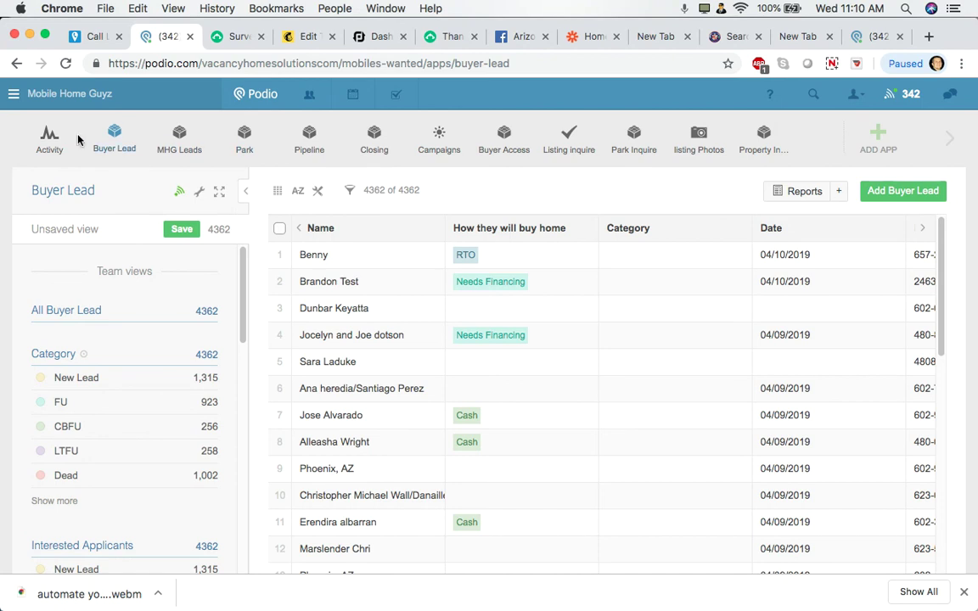
pyautogui.click(50, 136)
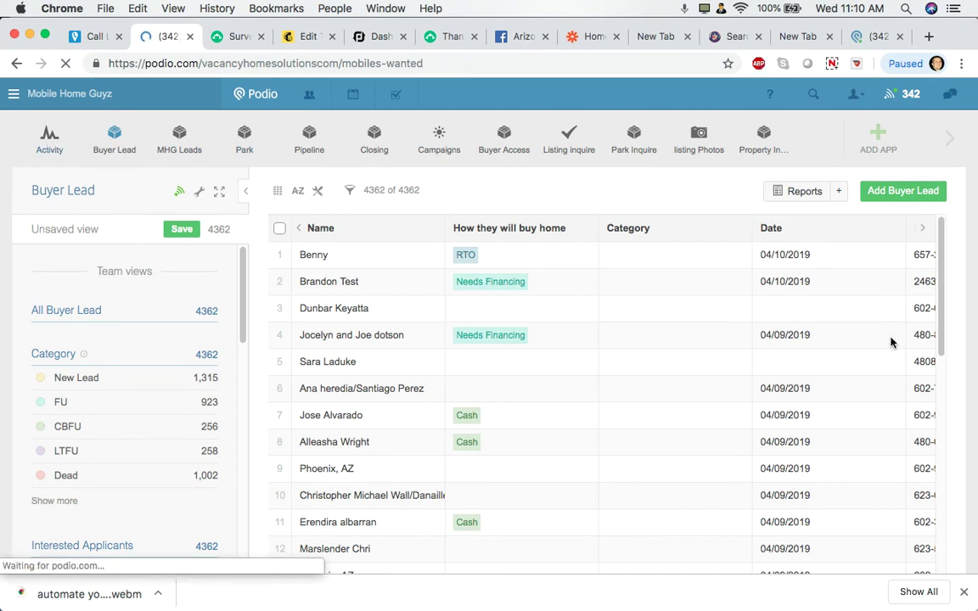
# Check the Dispositions and Acquisition Accepted counts, then drag the Dispositions widget below Reposession
pyautogui.scroll(-3, 891, 343)
pyautogui.scroll(-5, 890, 343)
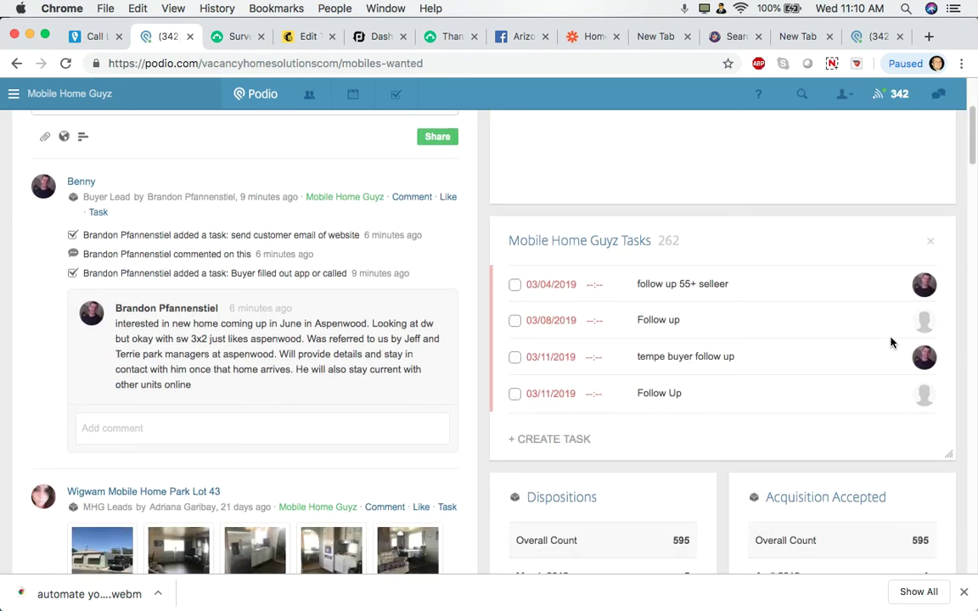
pyautogui.scroll(-1, 890, 343)
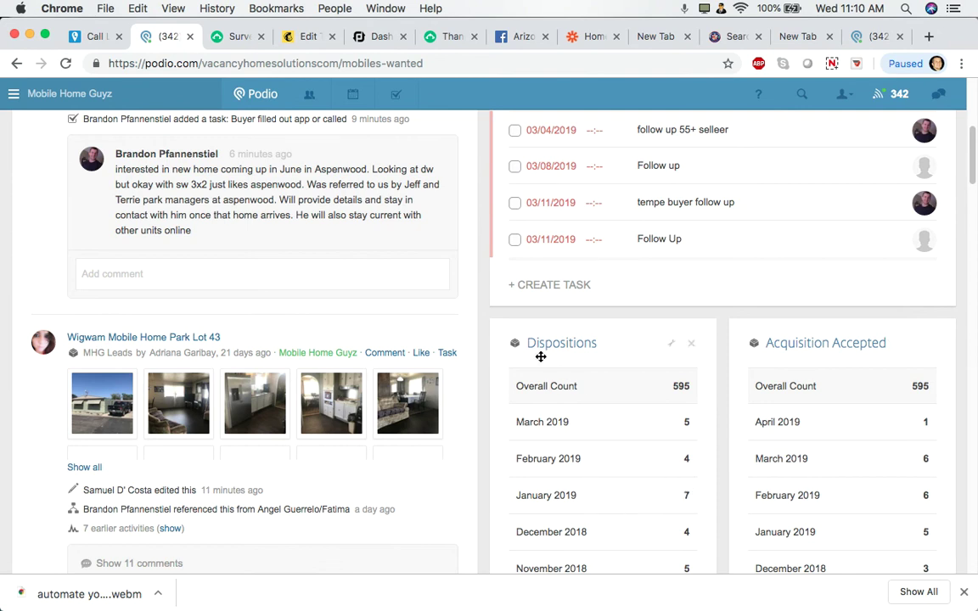
pyautogui.moveTo(533, 351); pyautogui.dragTo(649, 360)
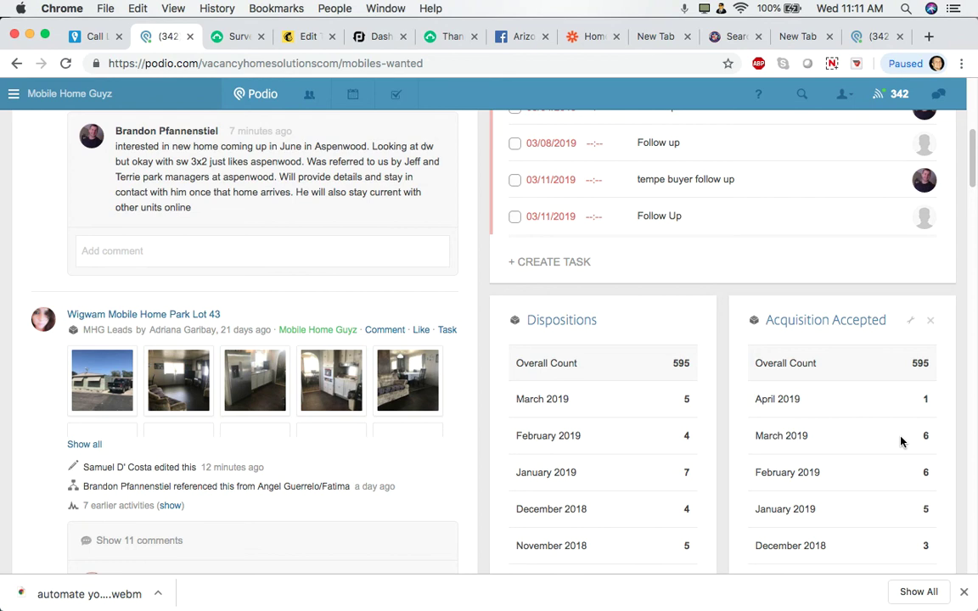
pyautogui.scroll(5, 784, 404)
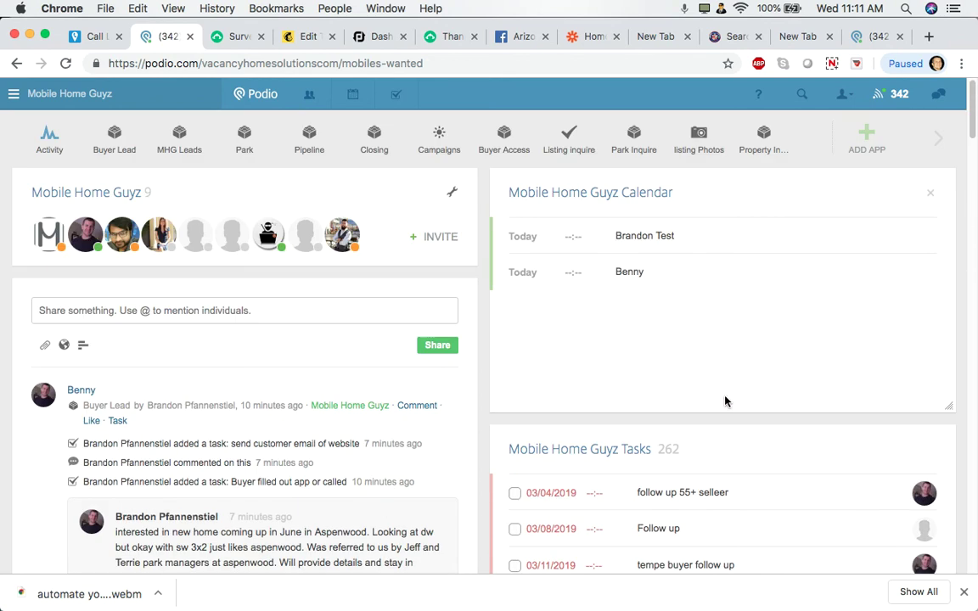